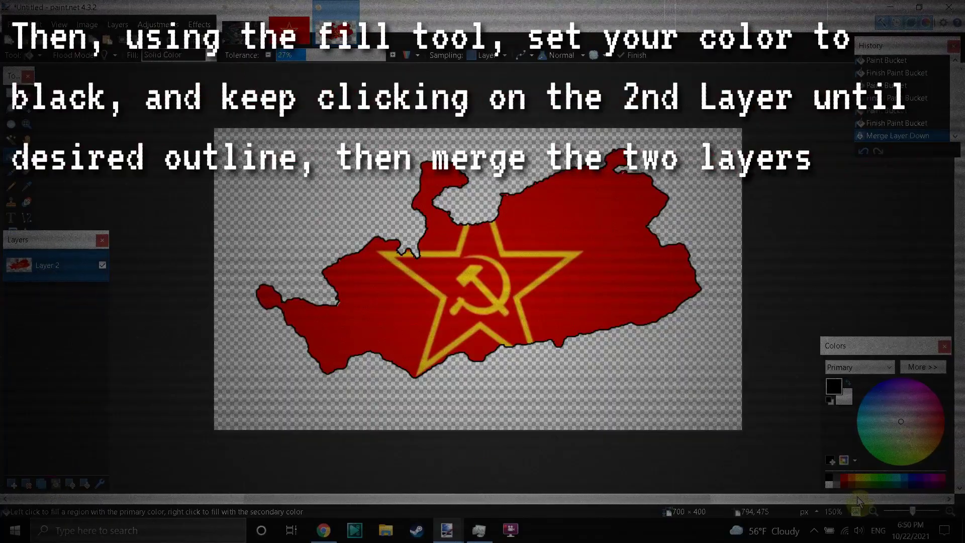
Pick the map's red as primary color and retouch the white spots along the black outline with the Pencil.
click(26, 186)
drag(913, 509, 920, 510)
drag(593, 498, 447, 493)
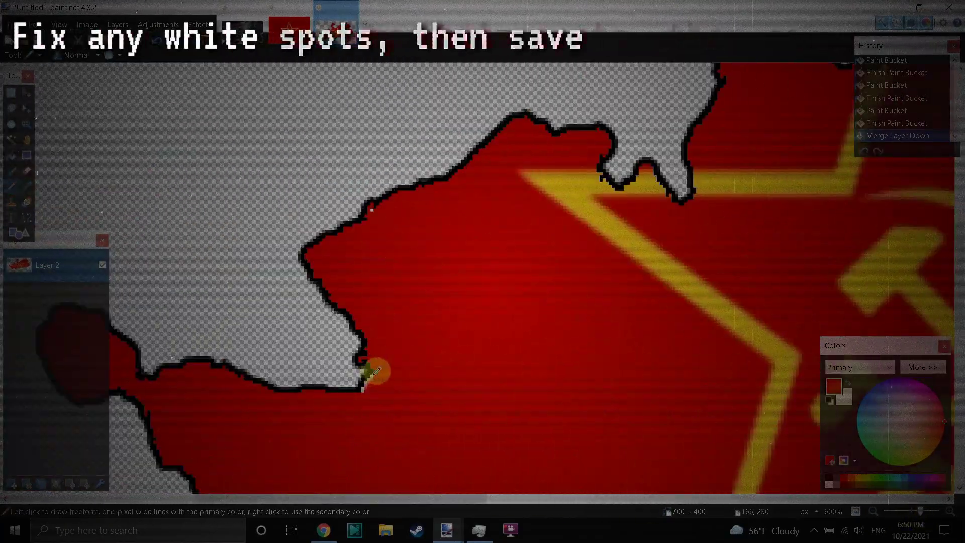
scroll(375, 391, up, 1)
click(373, 270)
drag(375, 499, 482, 497)
scroll(470, 427, up, 9)
scroll(466, 420, down, 3)
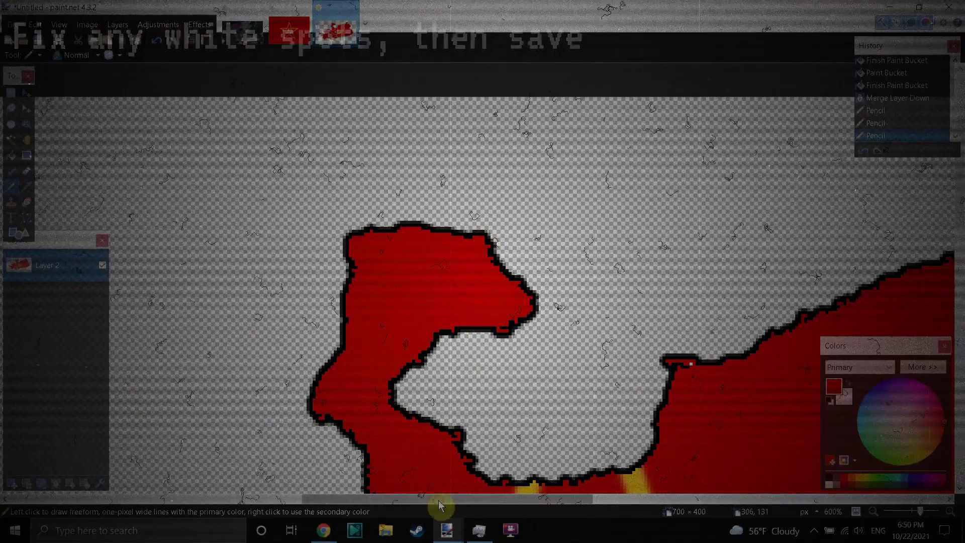
drag(437, 499, 611, 499)
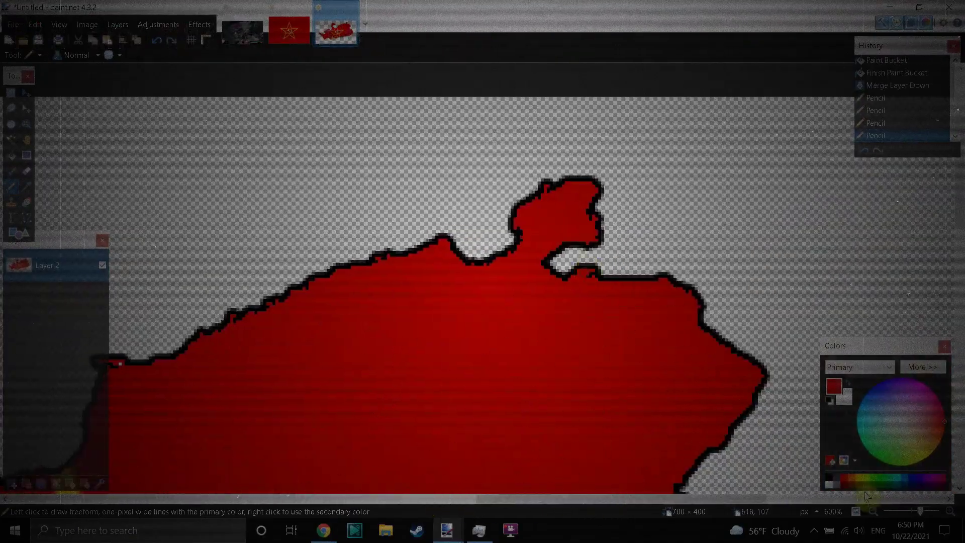
drag(918, 510, 912, 511)
scroll(526, 482, down, 1)
drag(522, 499, 459, 503)
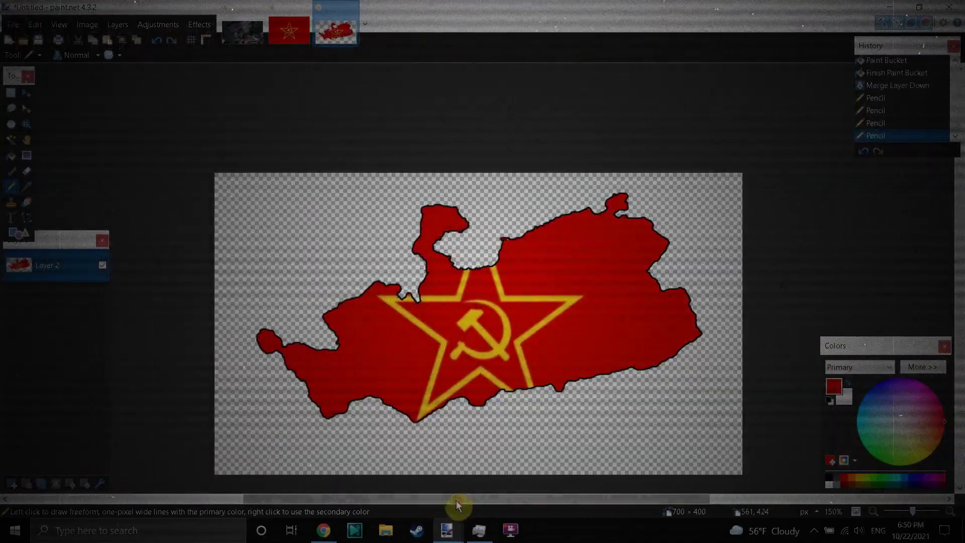
Save the map image as a PNG file named country.
click(12, 26)
click(22, 120)
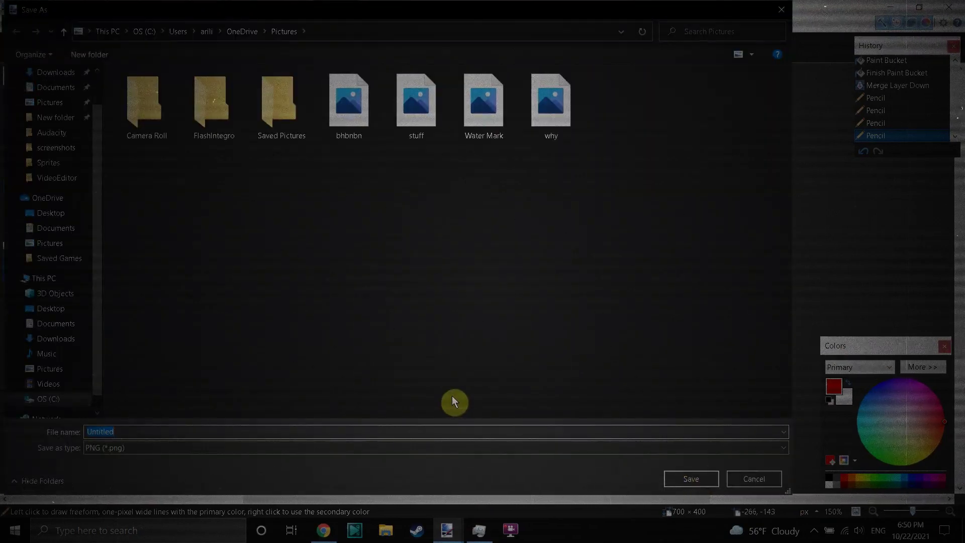
text(country)
key(Return)
click(582, 366)
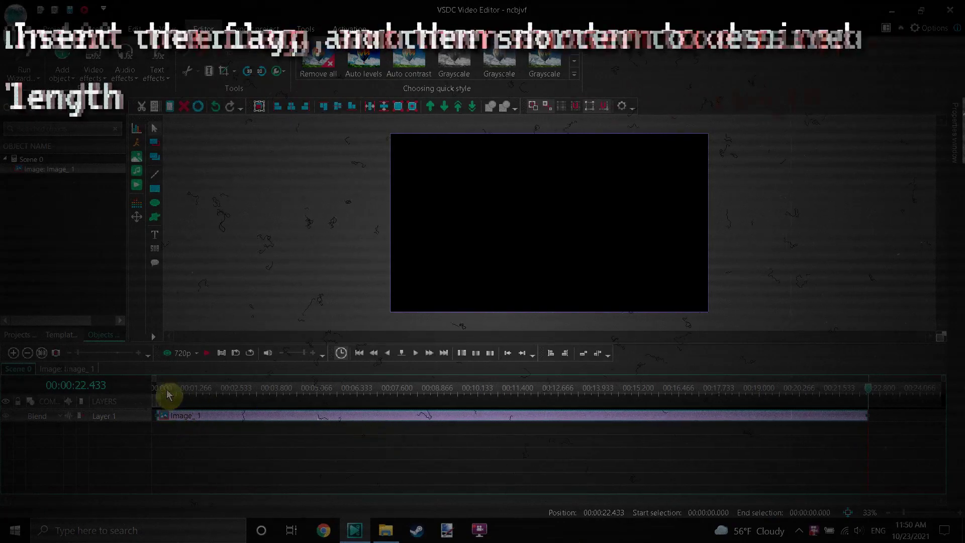
In VSDC Video Editor, shorten the flag image clip to about 6 seconds and add a Fade In transparency effect to it.
click(167, 395)
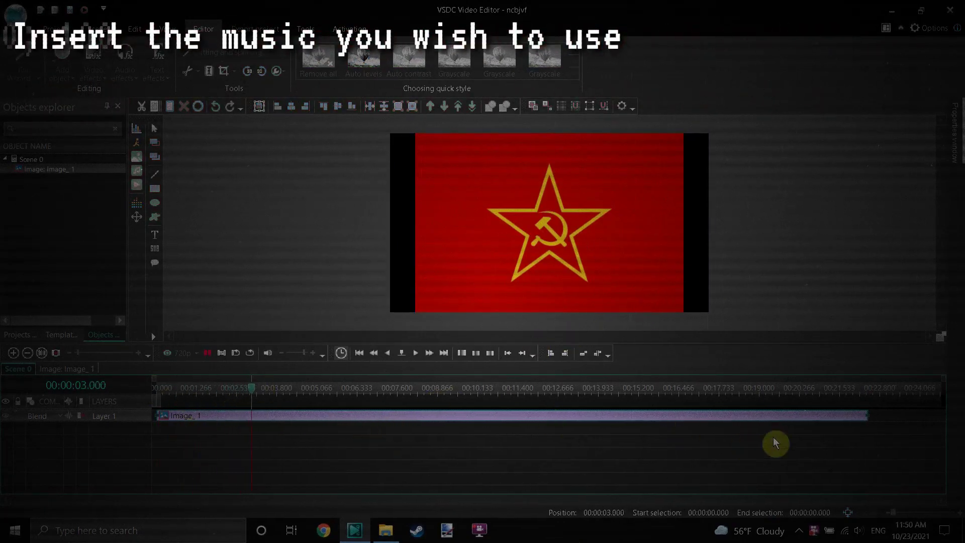
drag(866, 415, 523, 434)
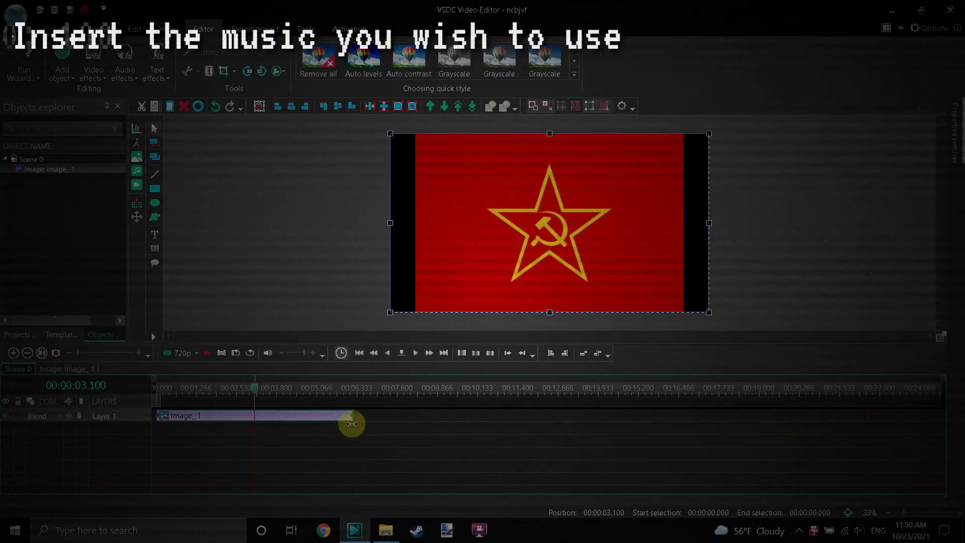
right_click(352, 422)
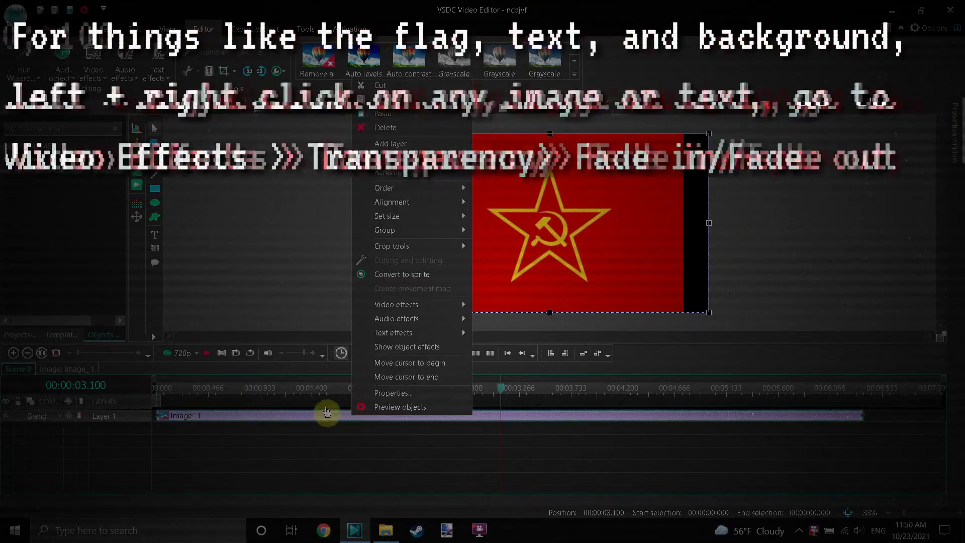
mouse_move(426, 307)
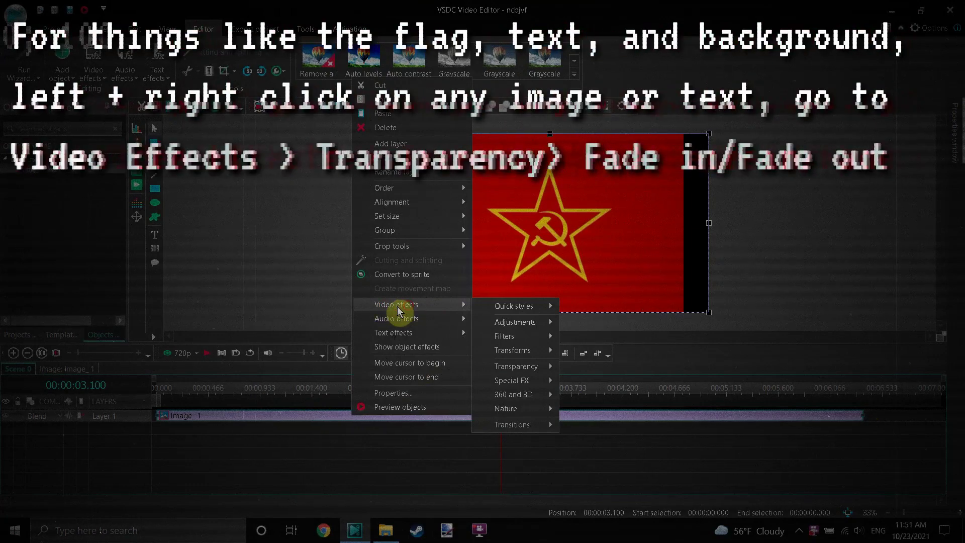
mouse_move(508, 366)
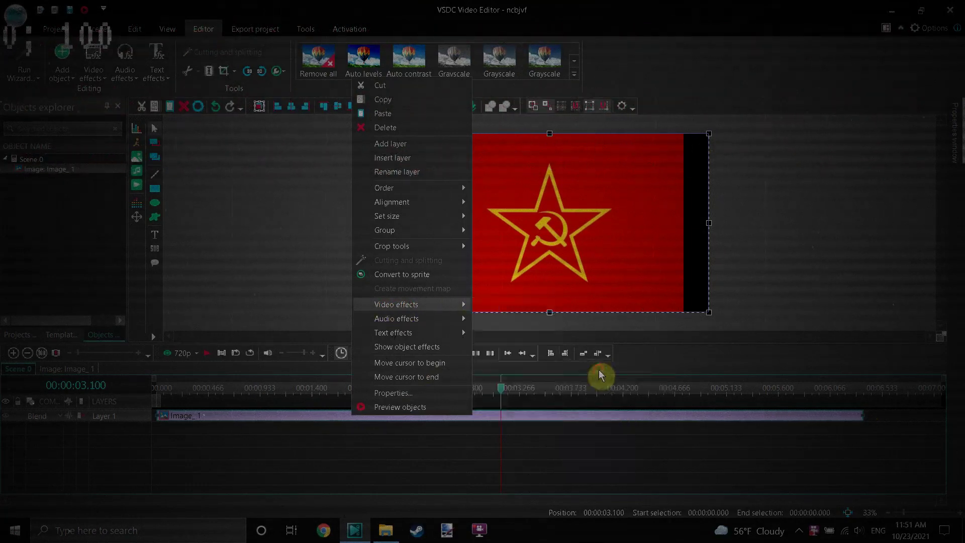
click(597, 368)
Add a Fade Out transparency effect to the flag image.
right_click(46, 172)
mouse_move(113, 364)
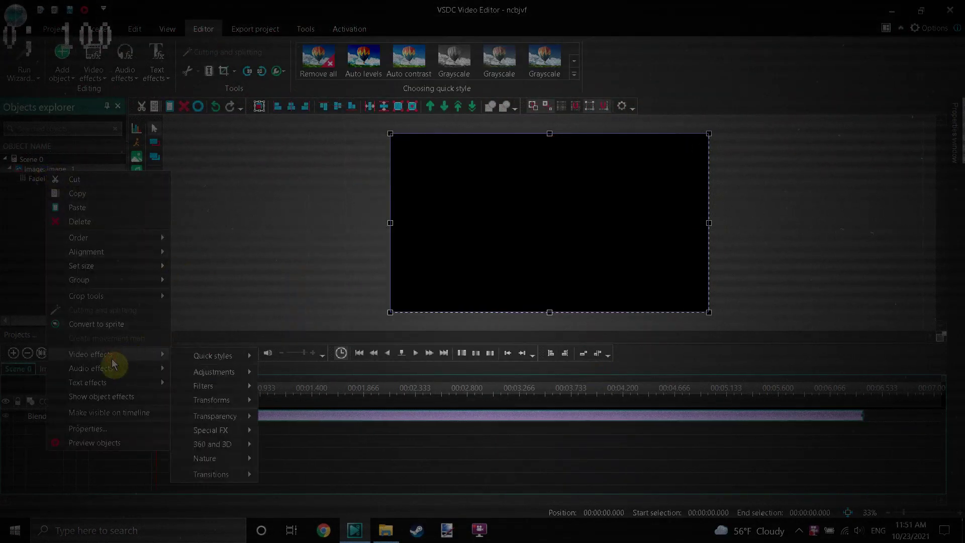
mouse_move(210, 416)
click(302, 419)
click(592, 324)
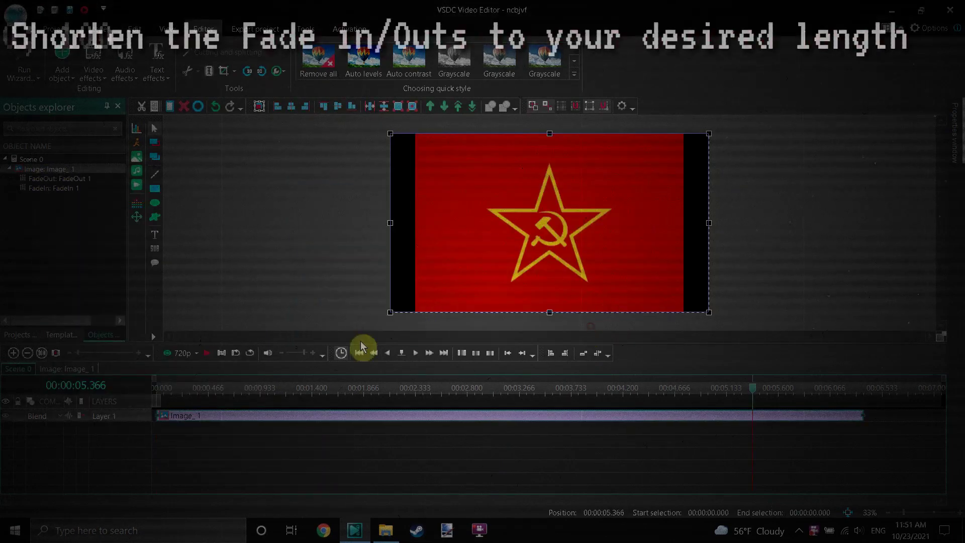
Shorten the flag's fade-in and fade-out effects to about half a second each, keeping them at the clip's start and end.
double_click(219, 416)
drag(265, 429, 208, 430)
drag(752, 416, 820, 415)
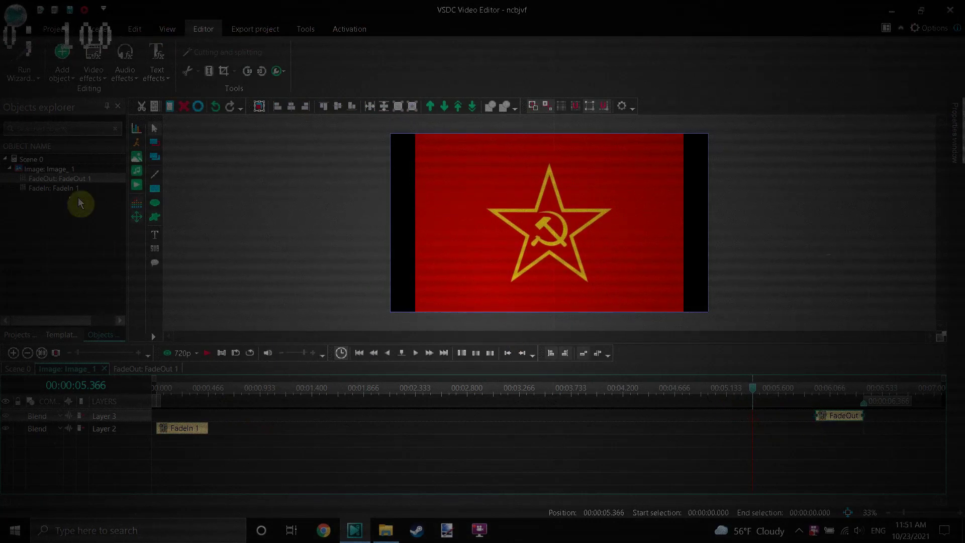
click(64, 169)
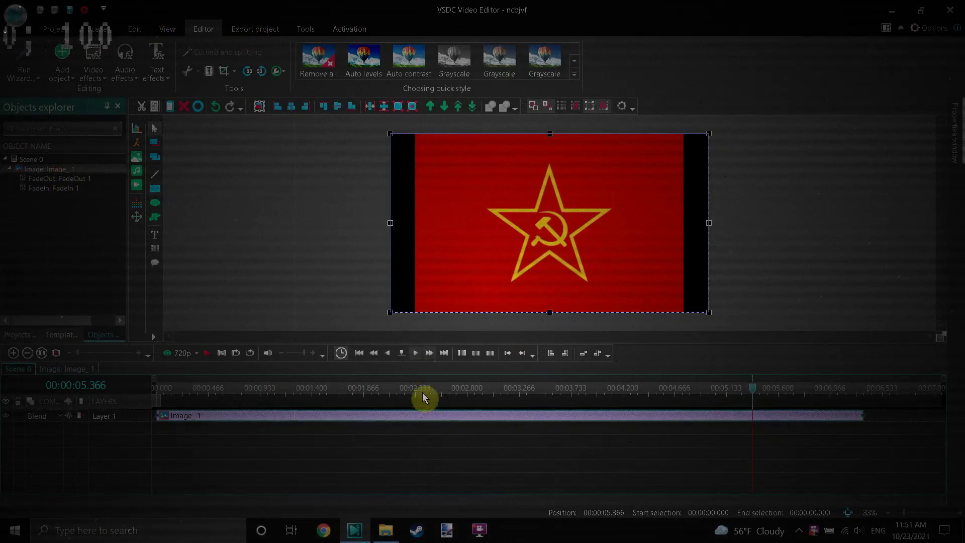
Insert the audio file We are the Army of the People from File Explorer and align it with the timeline start.
click(386, 530)
drag(506, 168, 598, 459)
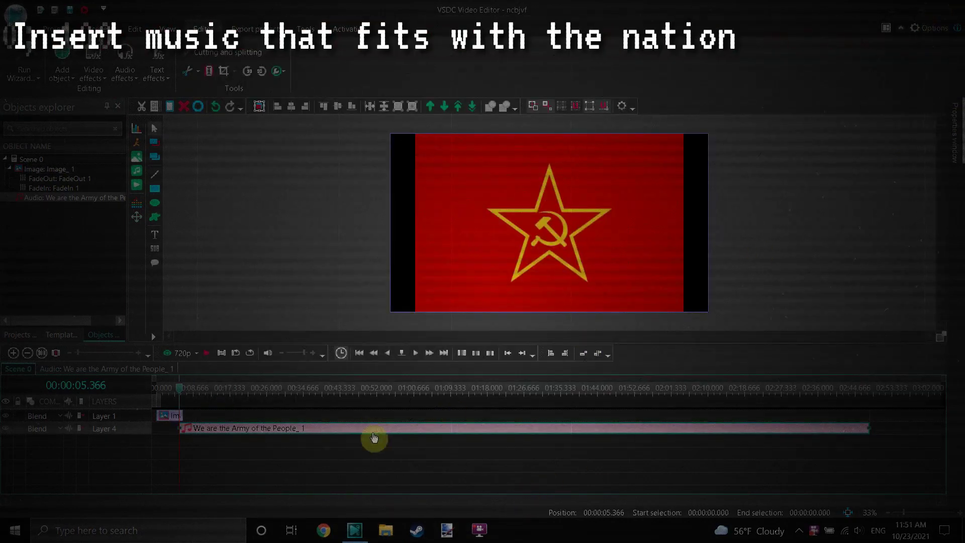
drag(373, 437, 333, 438)
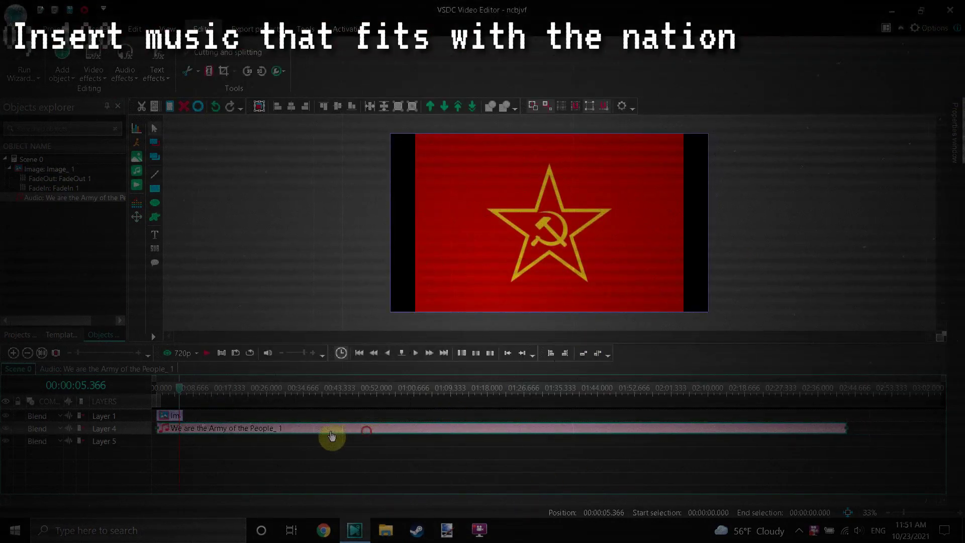
Play the sequence from the beginning and set the music's speed to 115%.
drag(178, 389, 155, 387)
key(space)
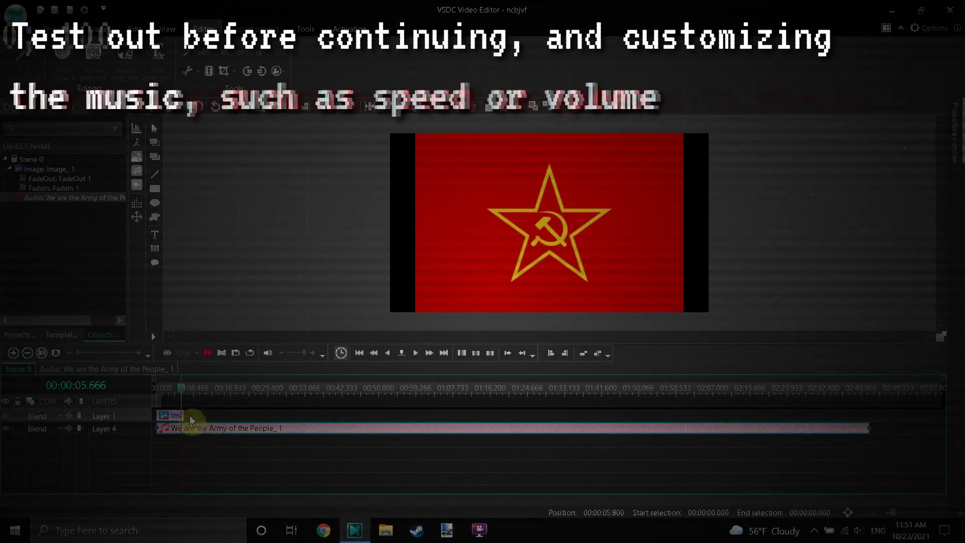
right_click(214, 433)
click(254, 424)
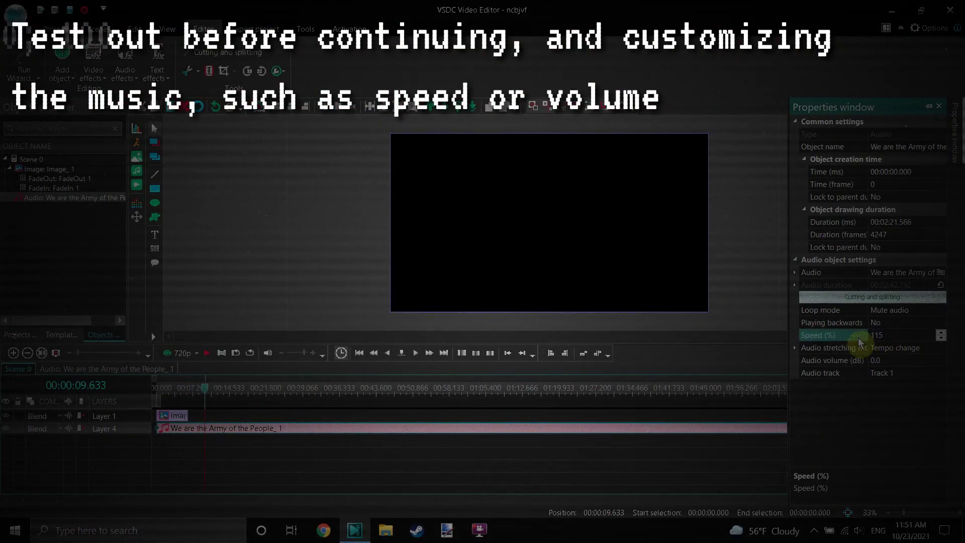
Replay the sequence from the beginning and extend the flag image clip to about 8.7 seconds.
drag(191, 389, 157, 389)
click(206, 353)
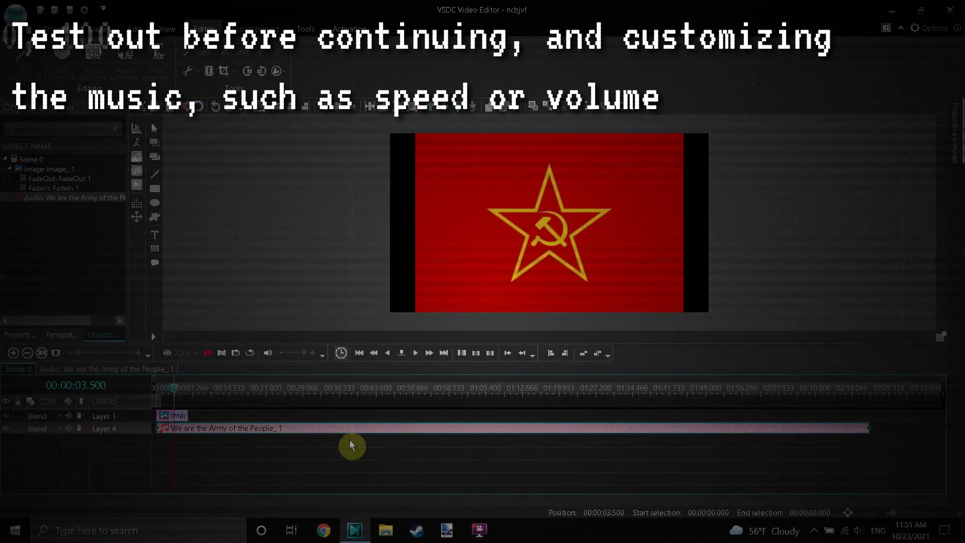
click(197, 414)
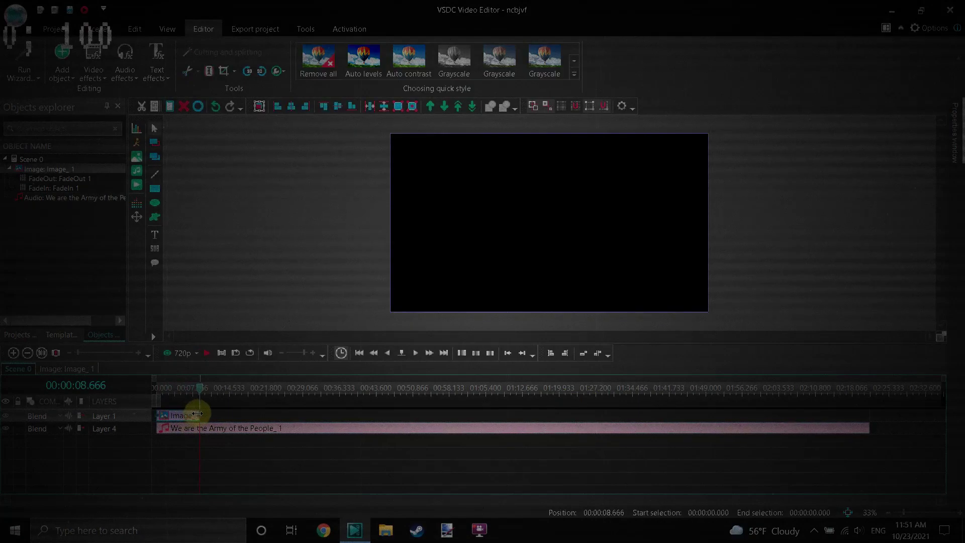
Insert the images Example and also important from New folder onto the timeline, above the music and right after the flag clip.
click(386, 530)
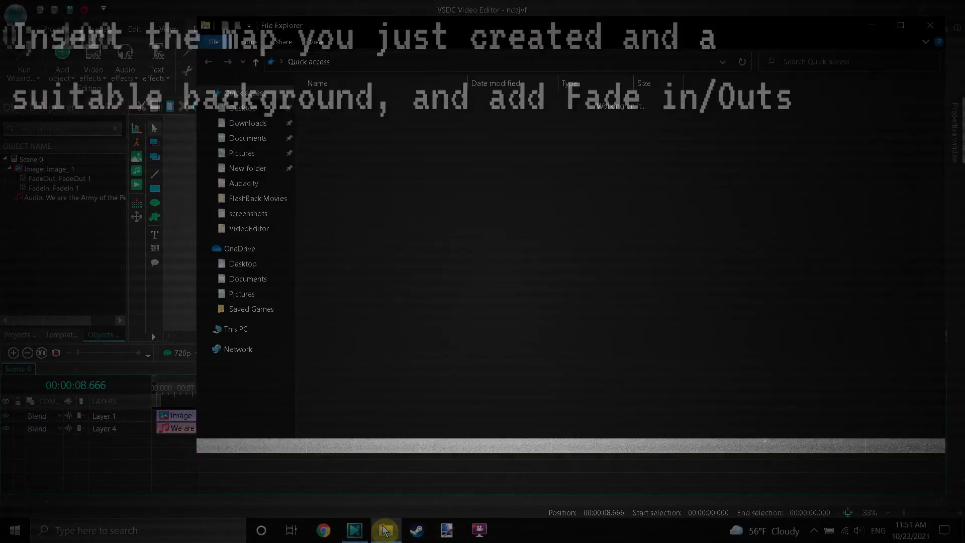
click(936, 28)
click(894, 9)
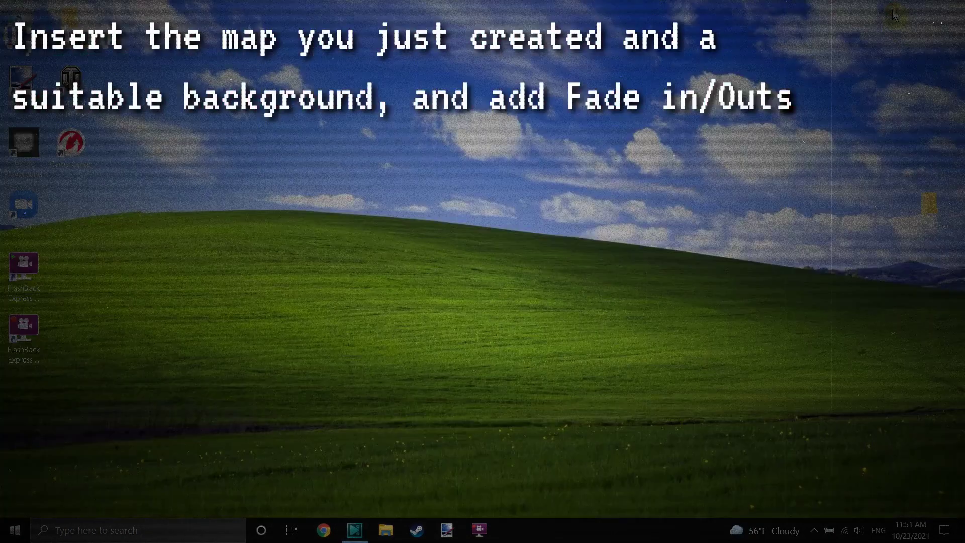
click(386, 529)
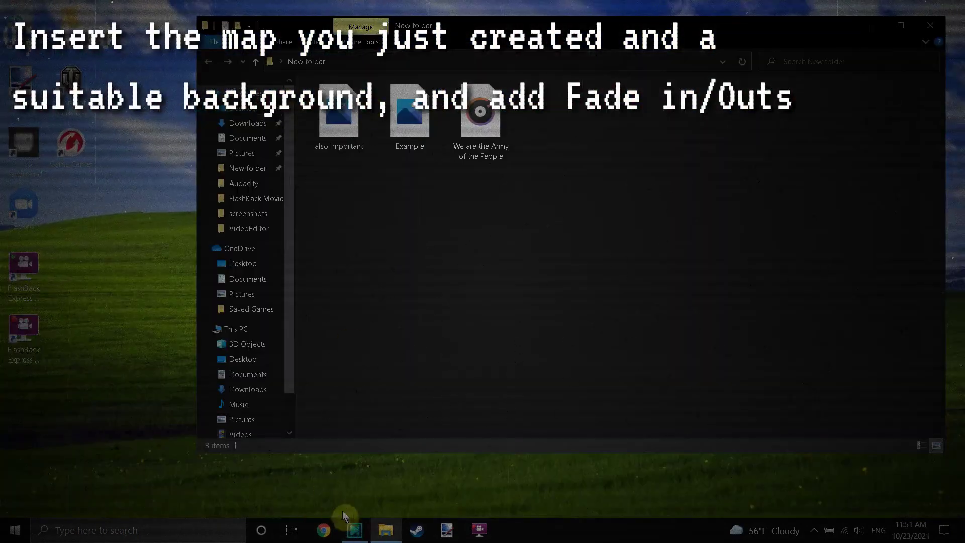
click(354, 529)
click(384, 530)
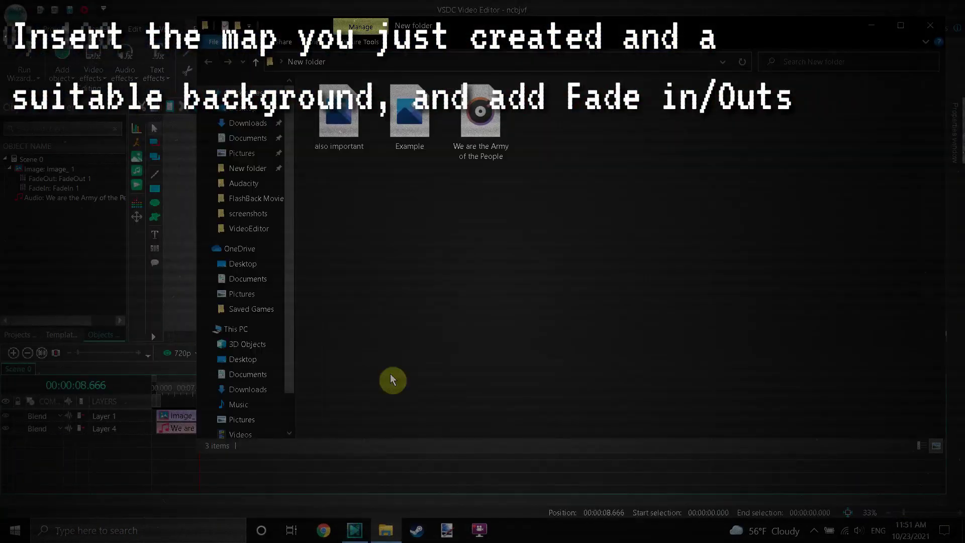
drag(439, 30, 707, 52)
drag(614, 151, 325, 421)
drag(665, 146, 298, 422)
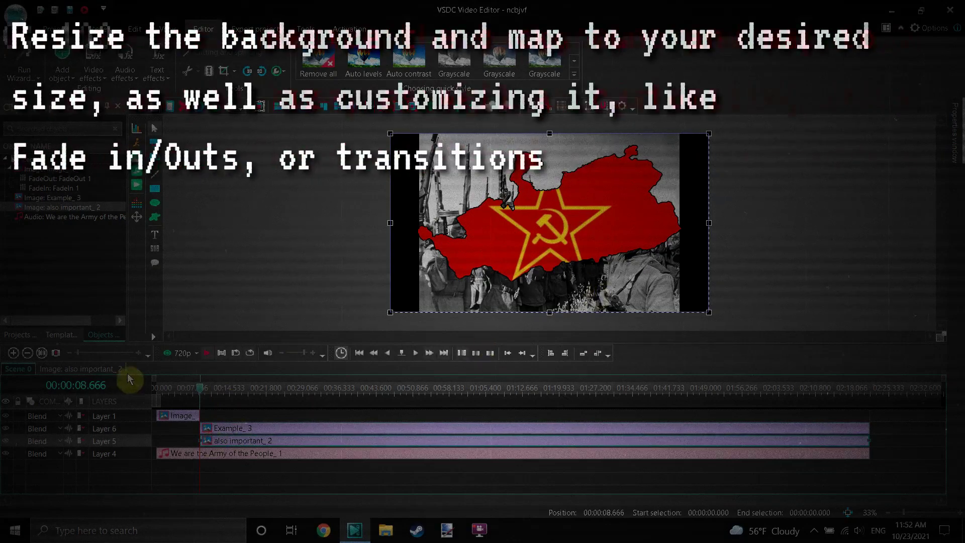
Enlarge the flag image so it covers the full width of the video frame.
click(187, 415)
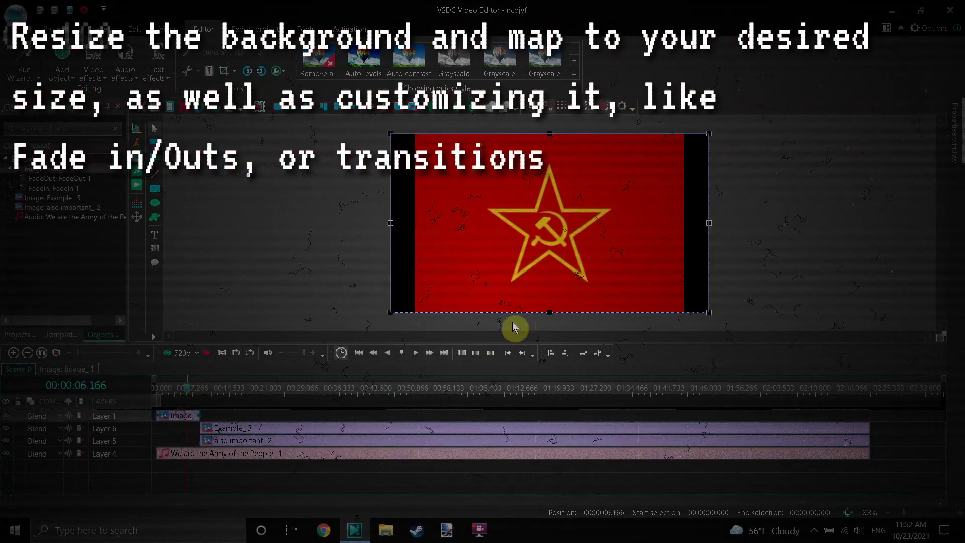
drag(709, 312, 704, 290)
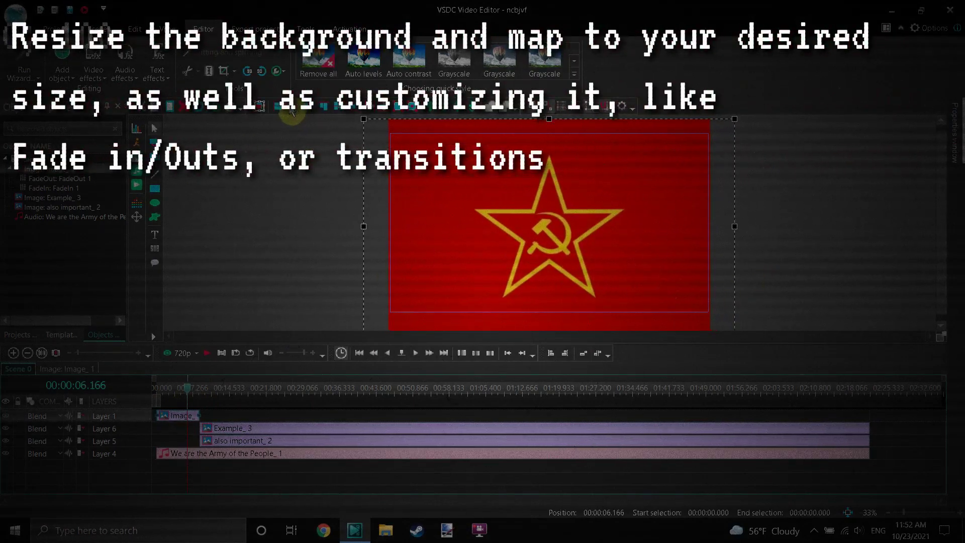
Shrink the map image and enlarge the black-and-white background photo to cover the video frame.
click(198, 401)
click(205, 395)
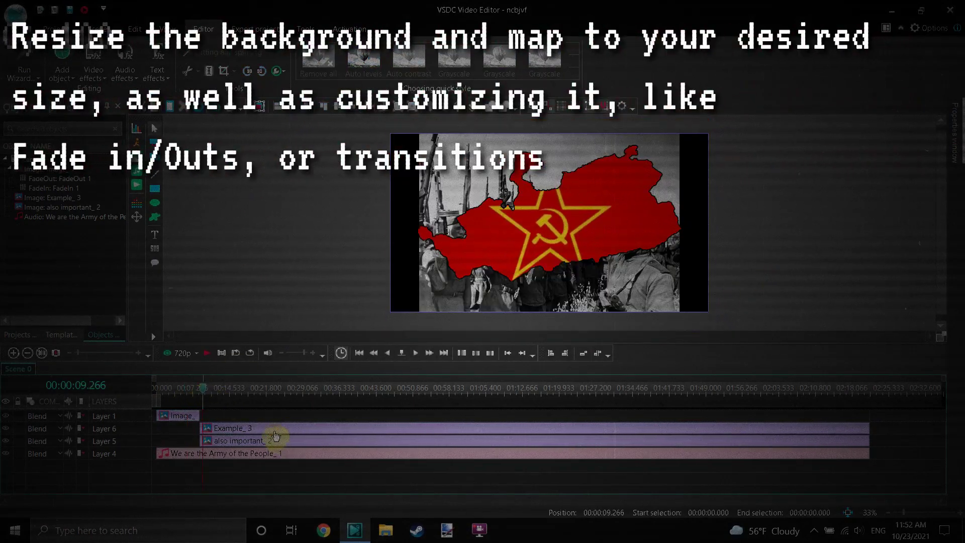
drag(274, 429, 277, 429)
drag(706, 311, 496, 213)
click(663, 263)
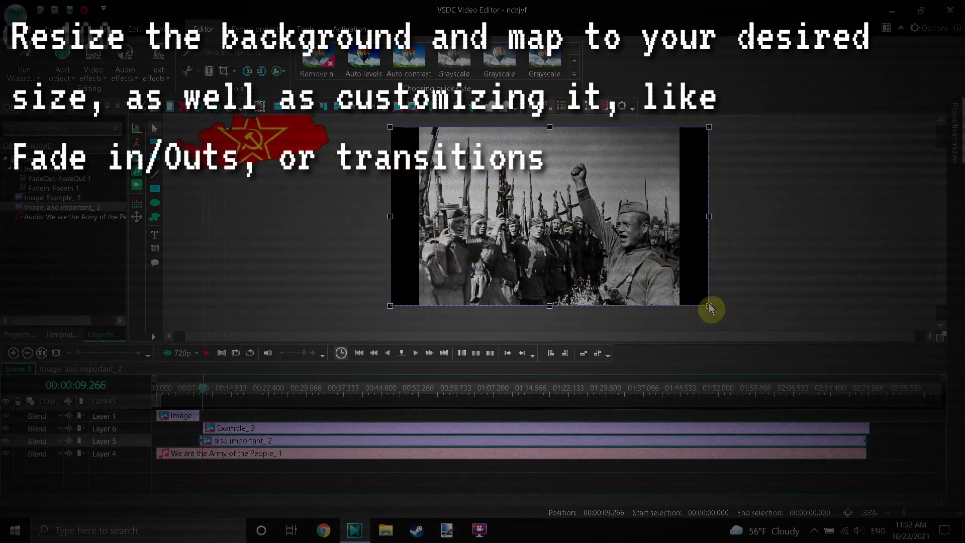
drag(709, 306, 708, 272)
Place the map over the upper middle of the background photo and align its clip with the background clip.
drag(249, 137, 575, 223)
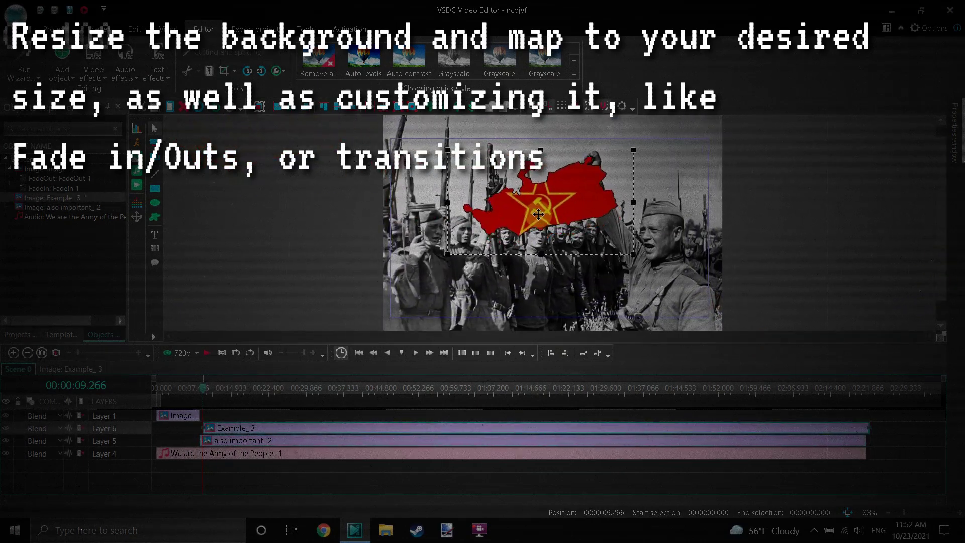
click(429, 355)
click(203, 429)
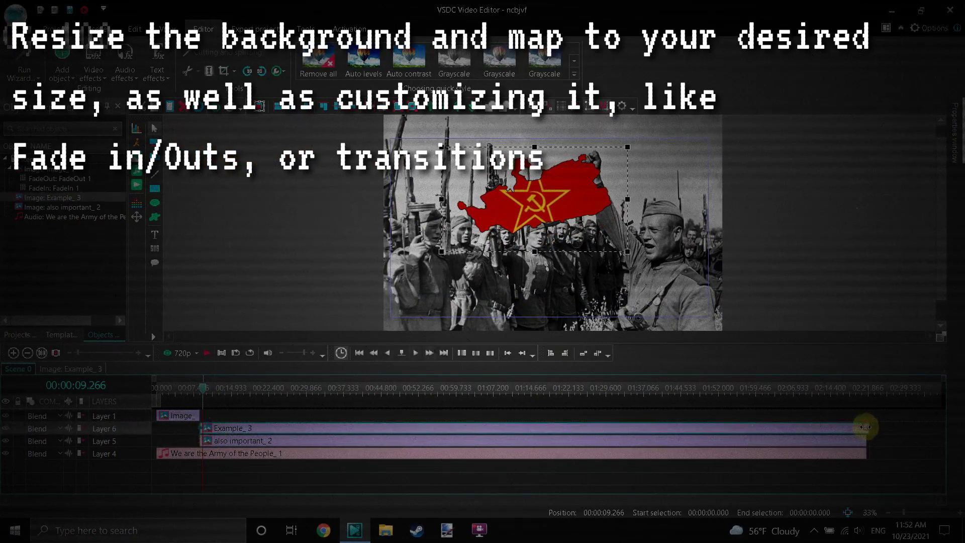
Add a Fade In transparency effect to the map image.
right_click(332, 430)
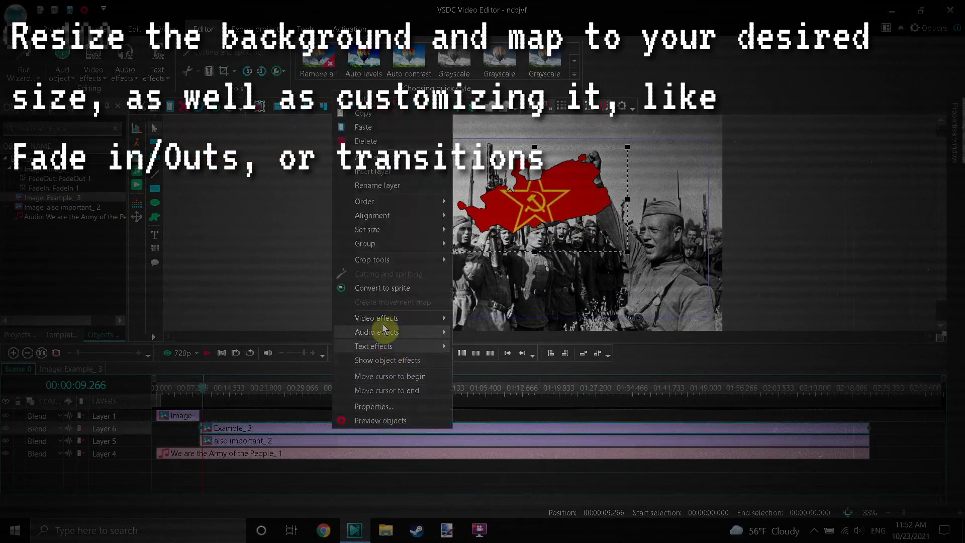
mouse_move(382, 318)
mouse_move(517, 378)
click(565, 384)
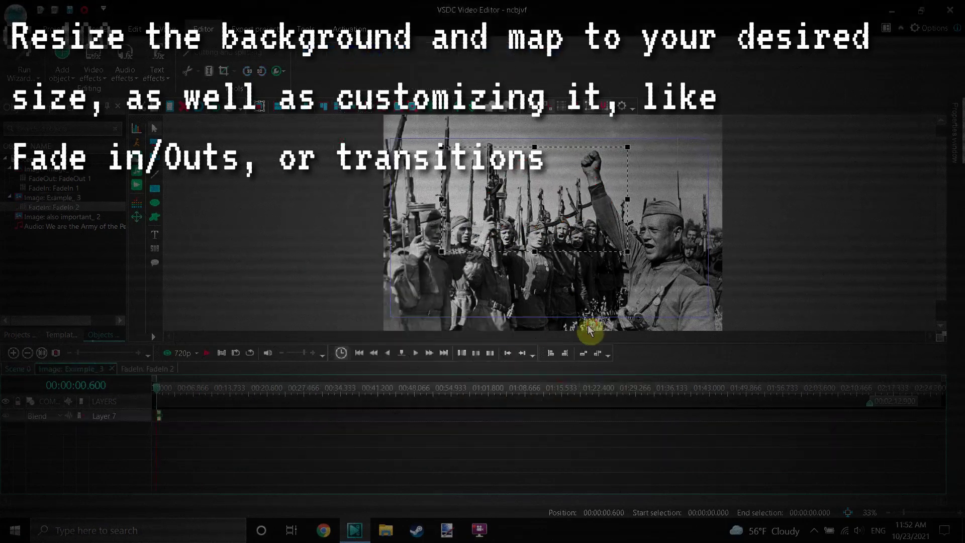
Add a Fade Out transparency effect to the map image.
click(56, 198)
right_click(56, 198)
mouse_move(171, 381)
mouse_move(217, 441)
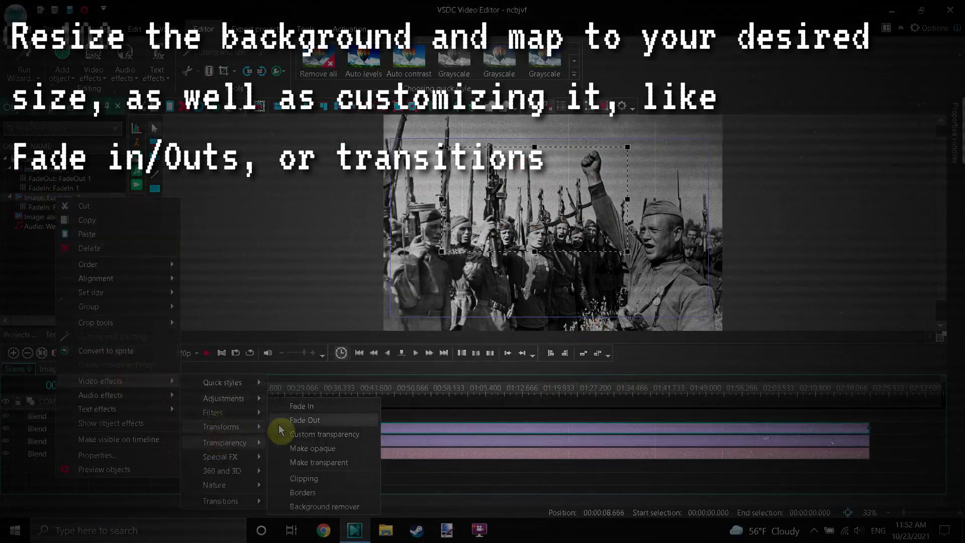
click(305, 420)
click(585, 323)
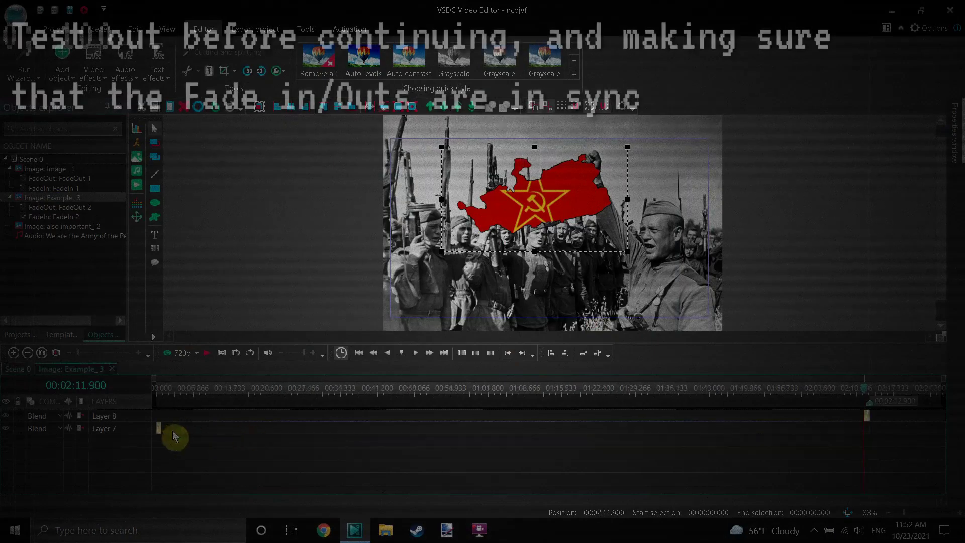
Check where the map's Fade In and Fade Out effects sit at the start and end of its clip.
drag(79, 352, 87, 353)
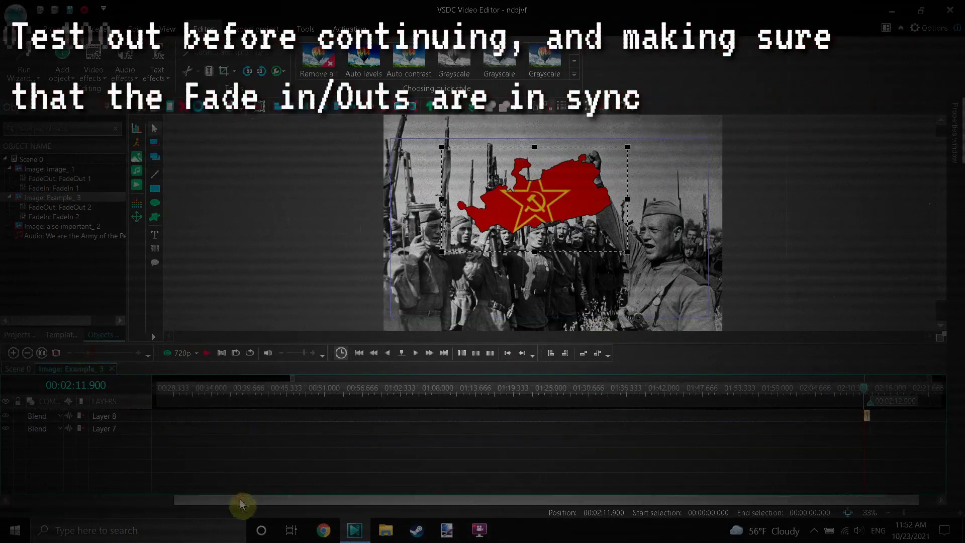
drag(242, 502, 82, 500)
click(159, 428)
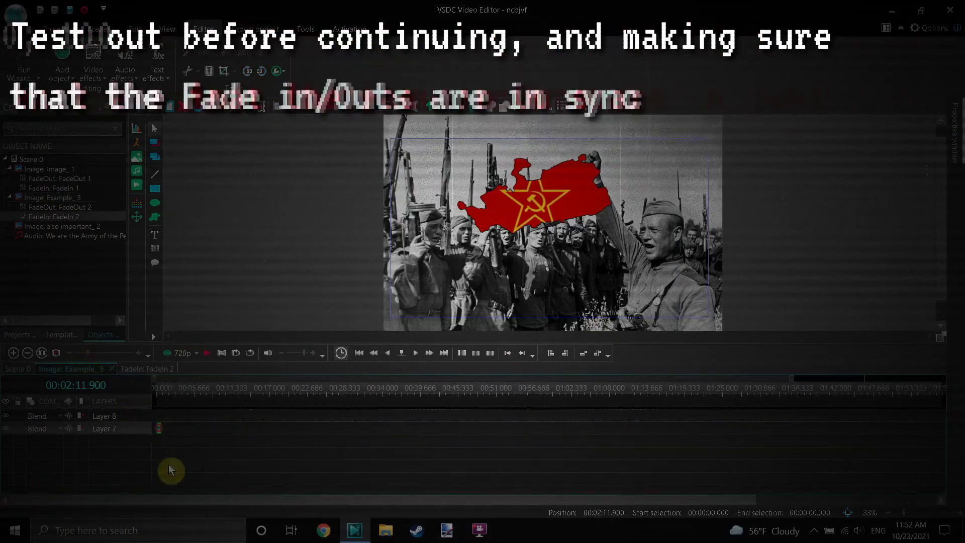
click(156, 492)
drag(350, 511, 780, 496)
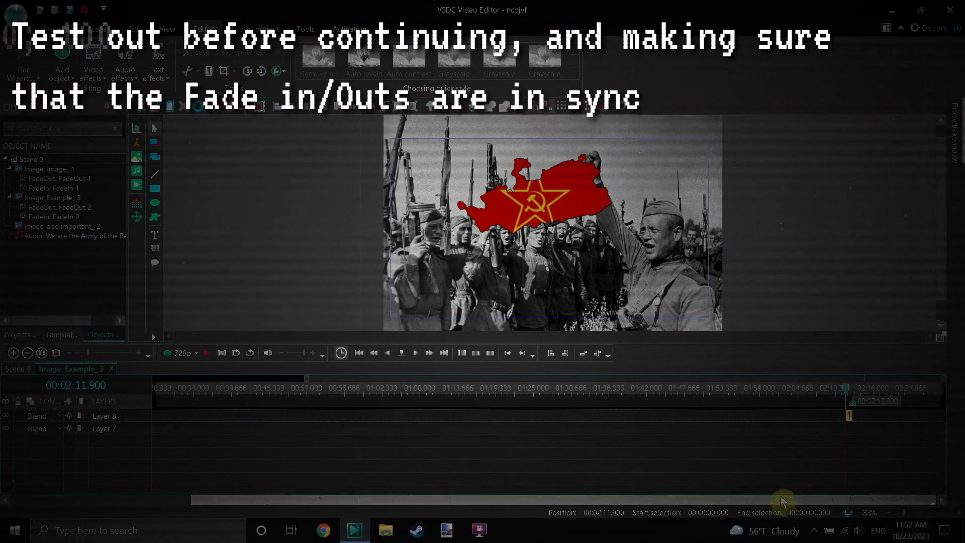
click(847, 410)
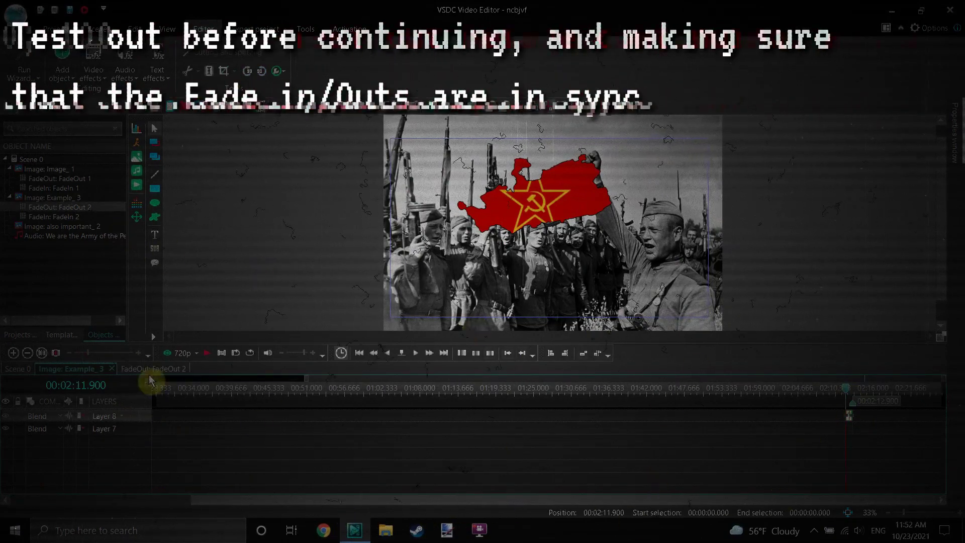
drag(93, 358, 68, 355)
drag(872, 479, 266, 383)
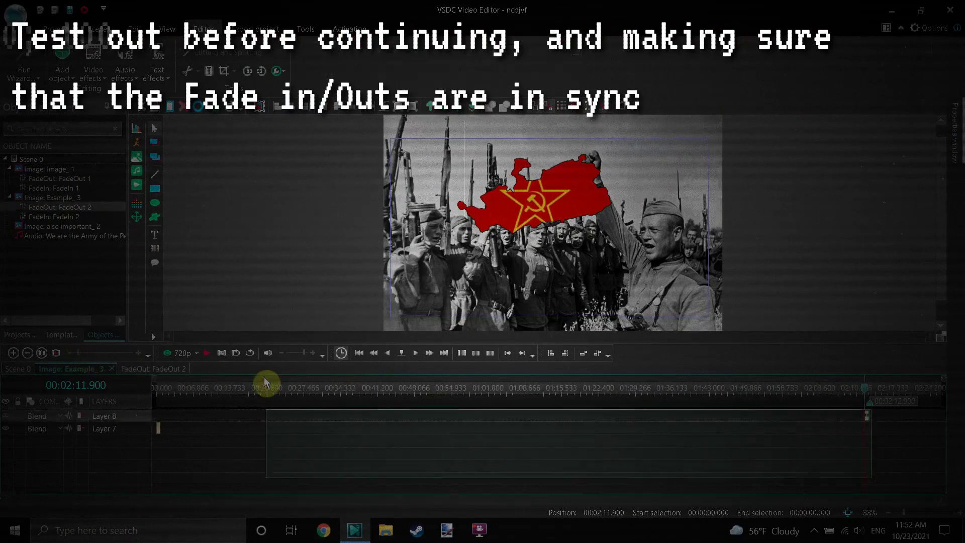
click(58, 199)
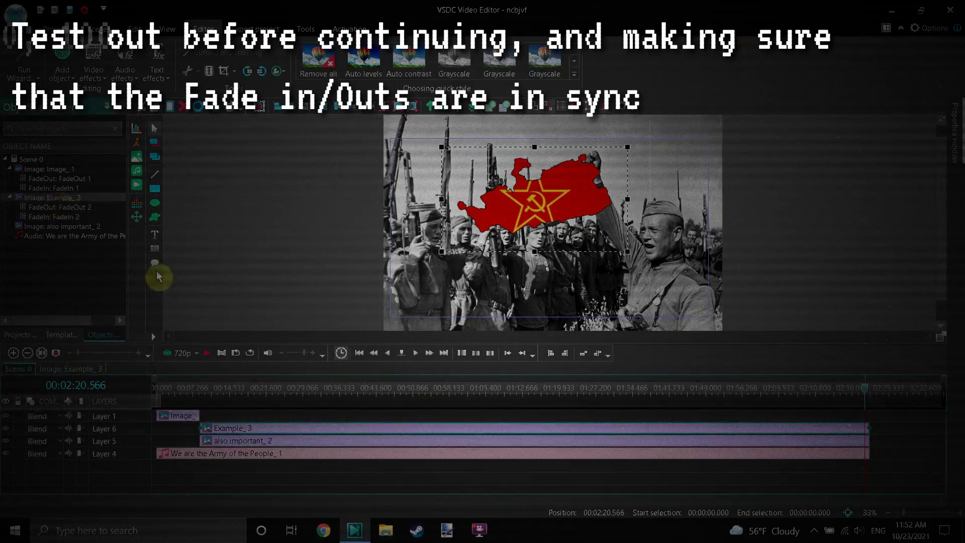
Add Fade In and Fade Out effects to the black-and-white background photo and play the video from near the start.
double_click(228, 441)
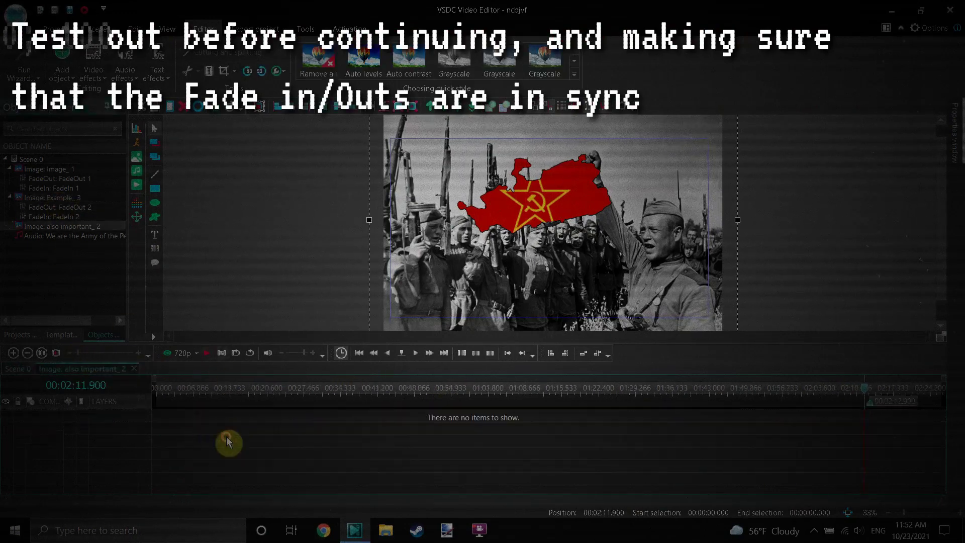
click(26, 200)
click(184, 392)
key(space)
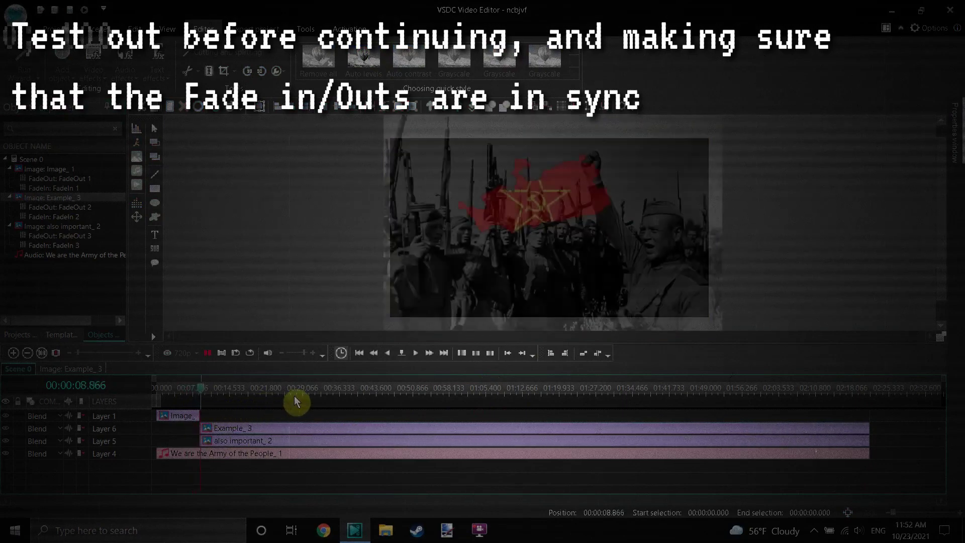
Enlarge the map image slightly and centre it horizontally in the upper part of the video frame.
click(246, 431)
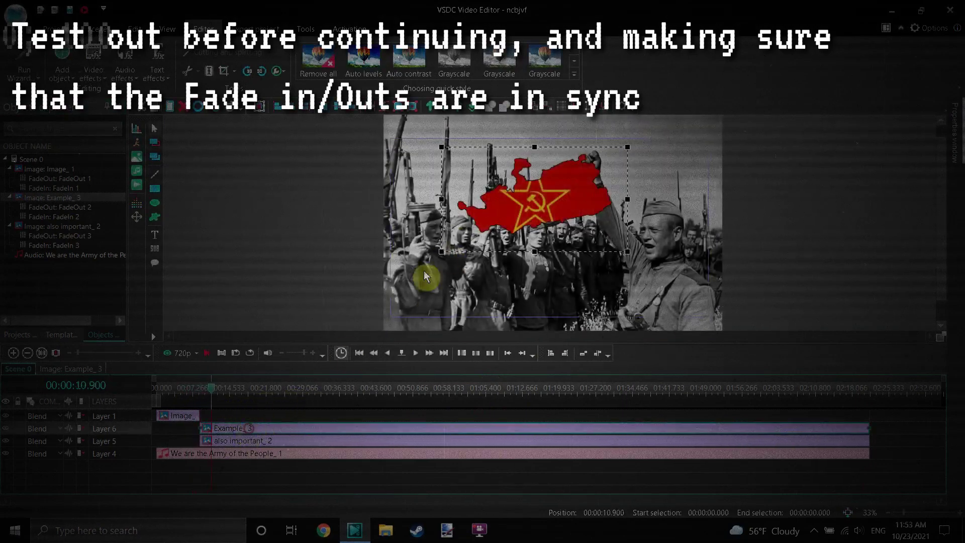
click(278, 108)
click(259, 180)
click(528, 226)
drag(642, 251, 618, 240)
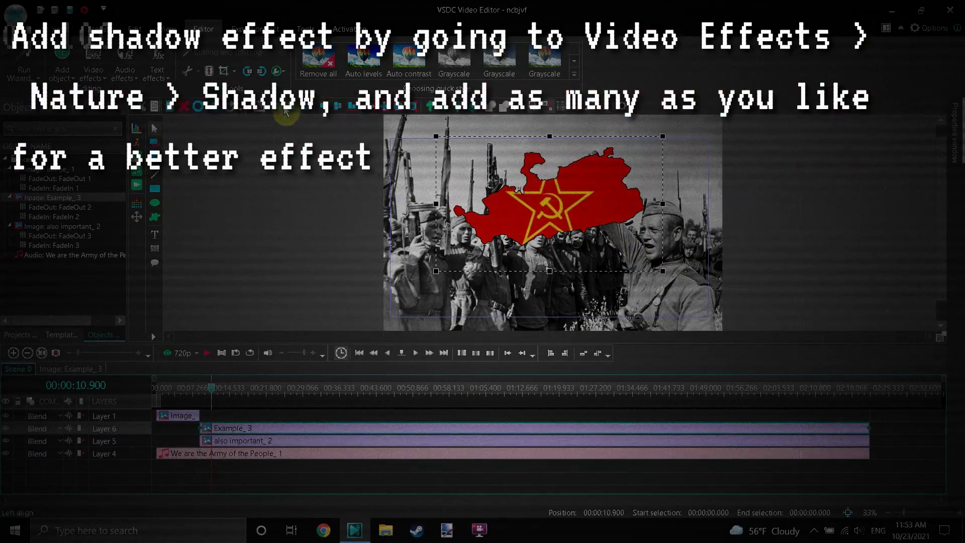
click(210, 233)
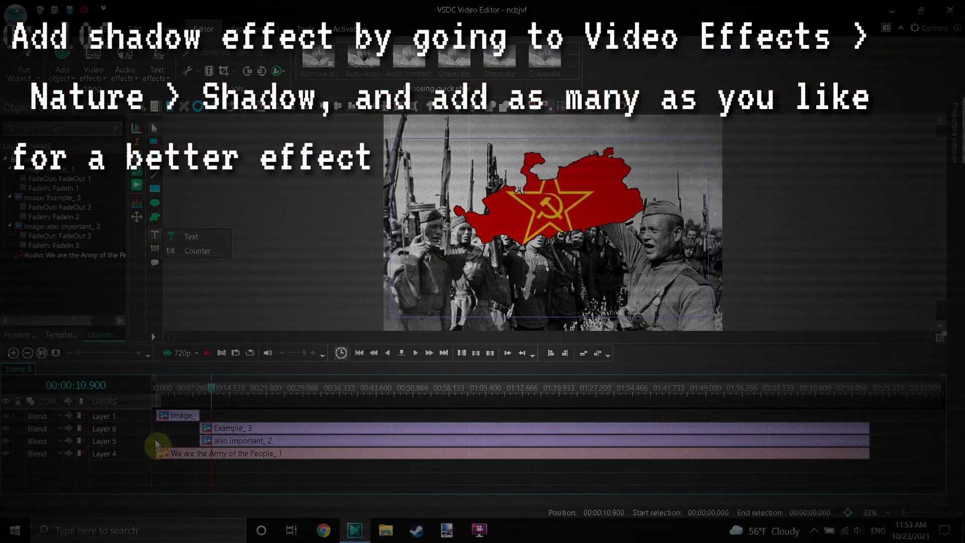
Add two Shadow effects to the map image, inserted from the cursor position on new layers.
right_click(224, 428)
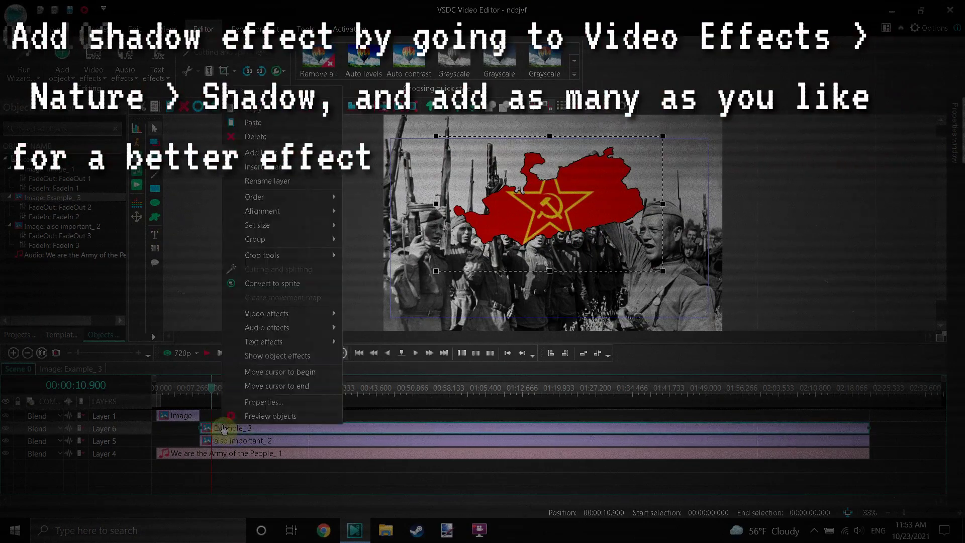
click(217, 428)
right_click(217, 428)
mouse_move(259, 318)
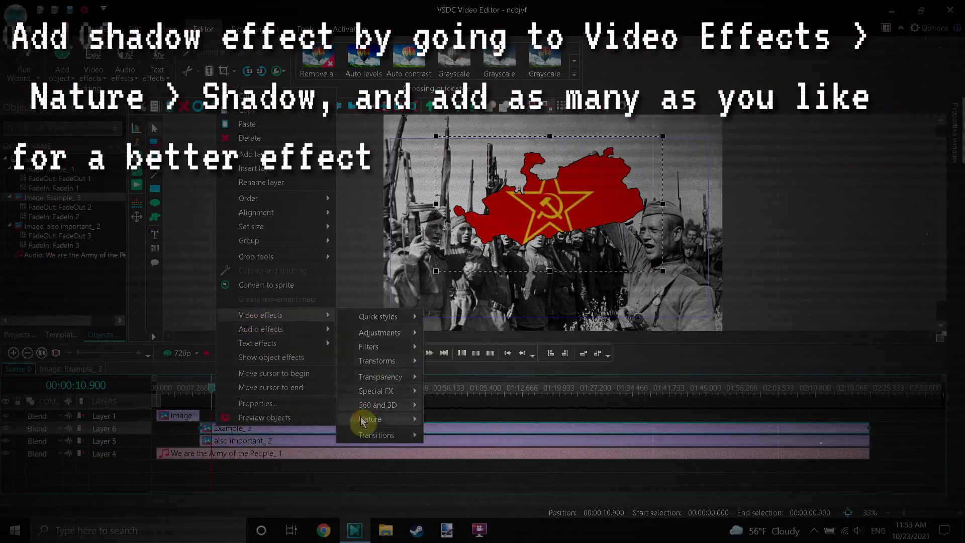
mouse_move(362, 420)
click(457, 509)
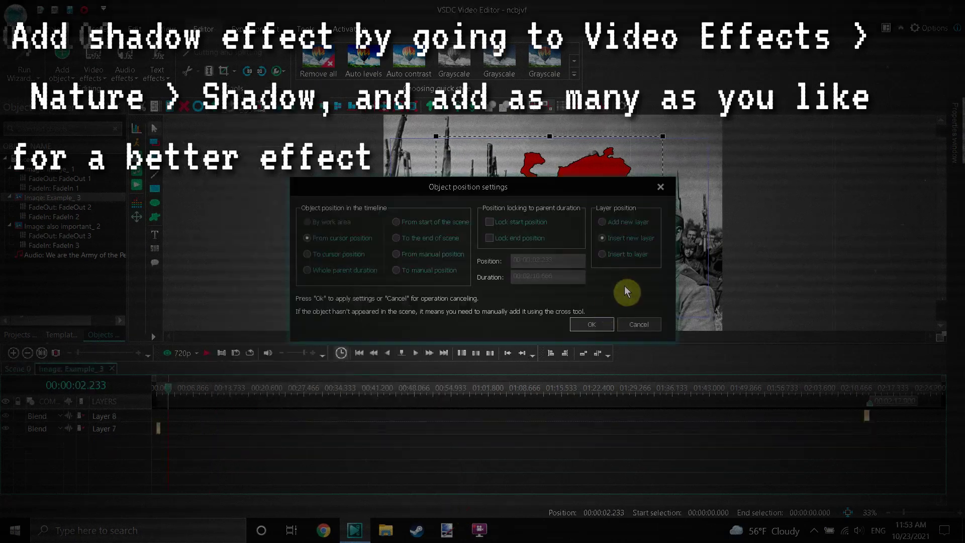
click(594, 324)
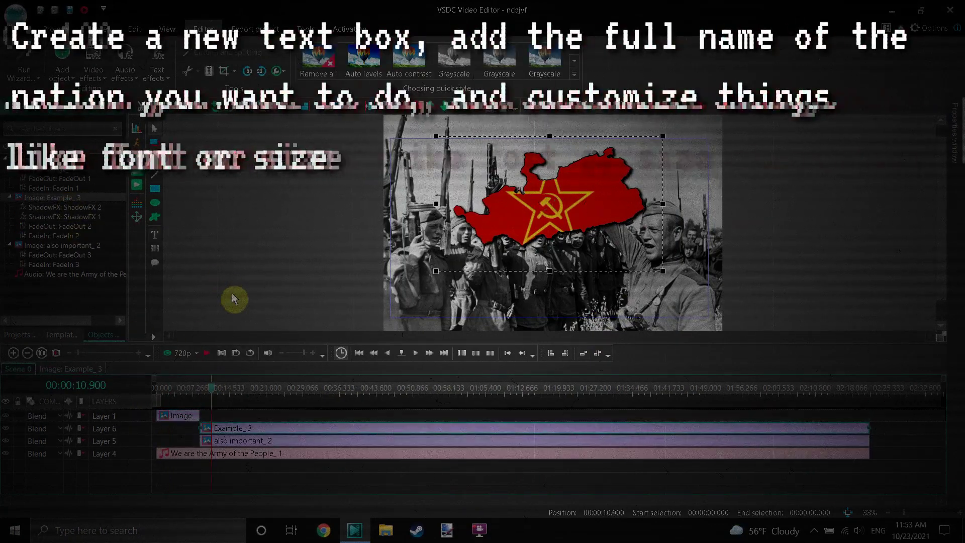
Create a wide text box below the map and align its clip's start with the map clip.
click(155, 234)
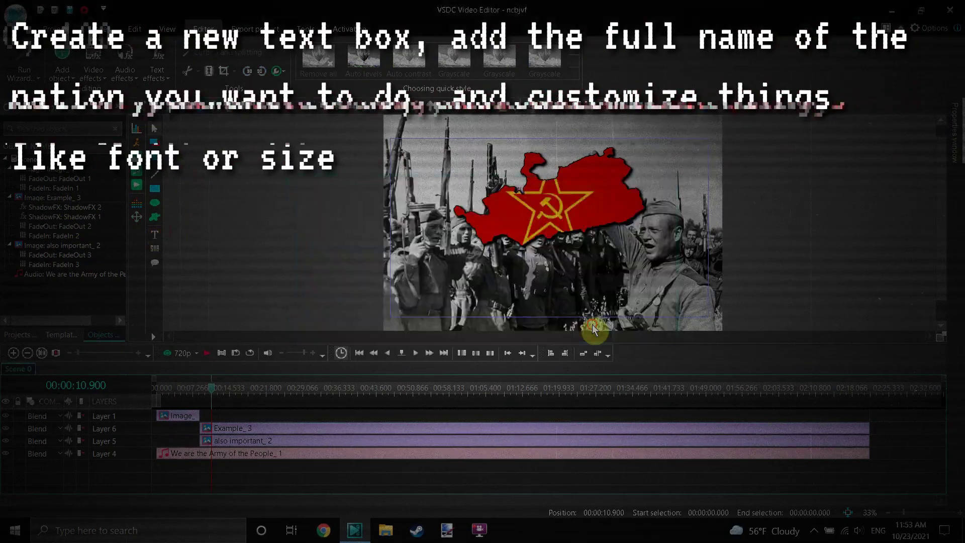
click(592, 327)
drag(447, 267, 620, 285)
drag(701, 300, 701, 300)
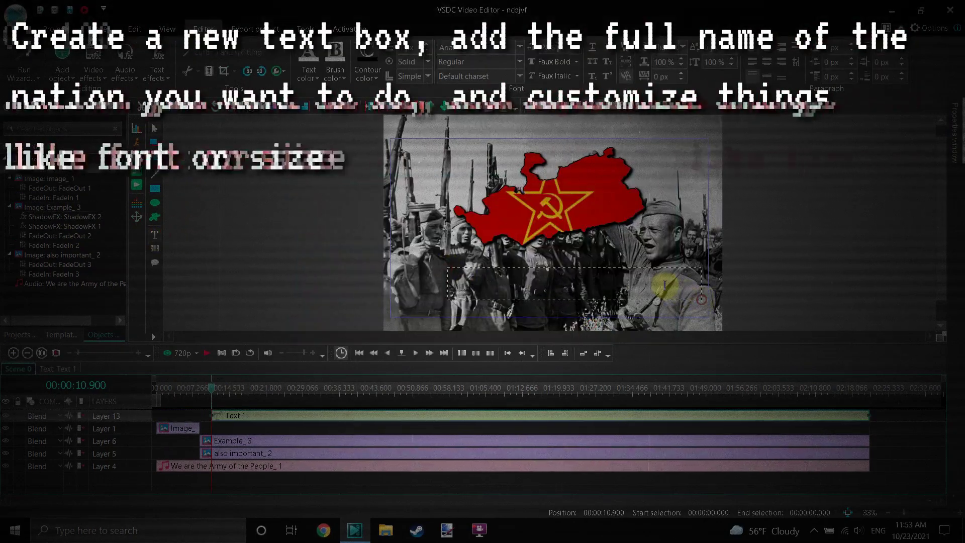
drag(215, 422, 205, 419)
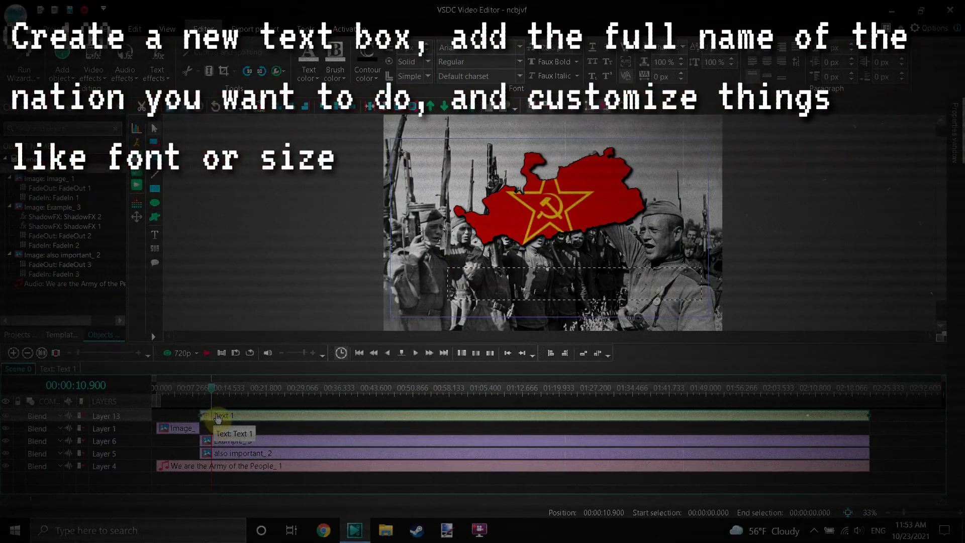
Set the text to the VT323 font at 72 pt and enter "WEST RUSSIAN REVOLUTIONARY FRONT".
click(467, 274)
click(520, 47)
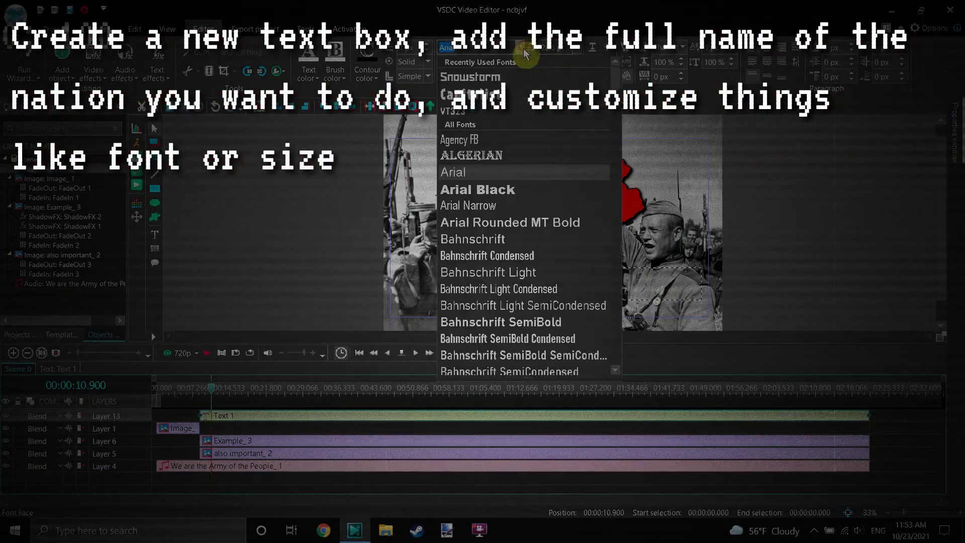
click(490, 93)
click(577, 52)
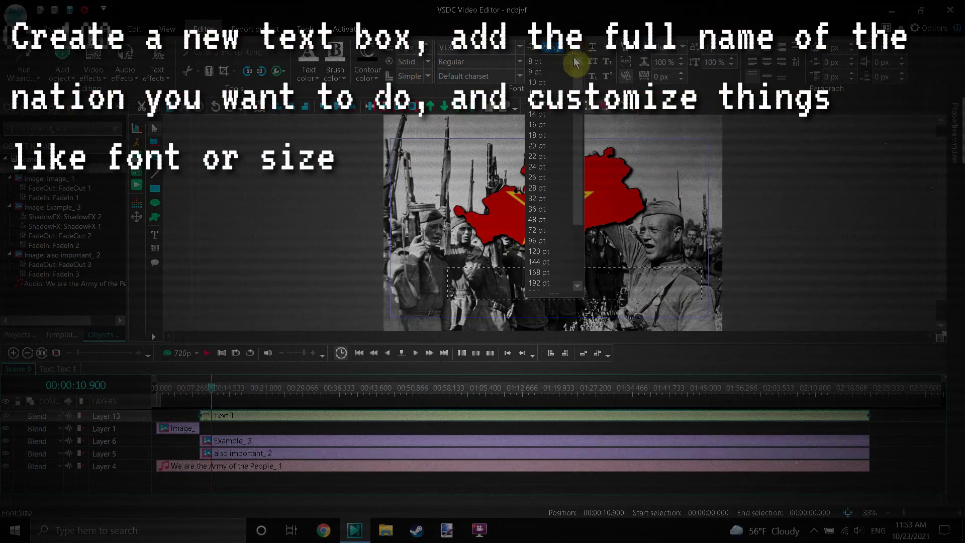
click(535, 231)
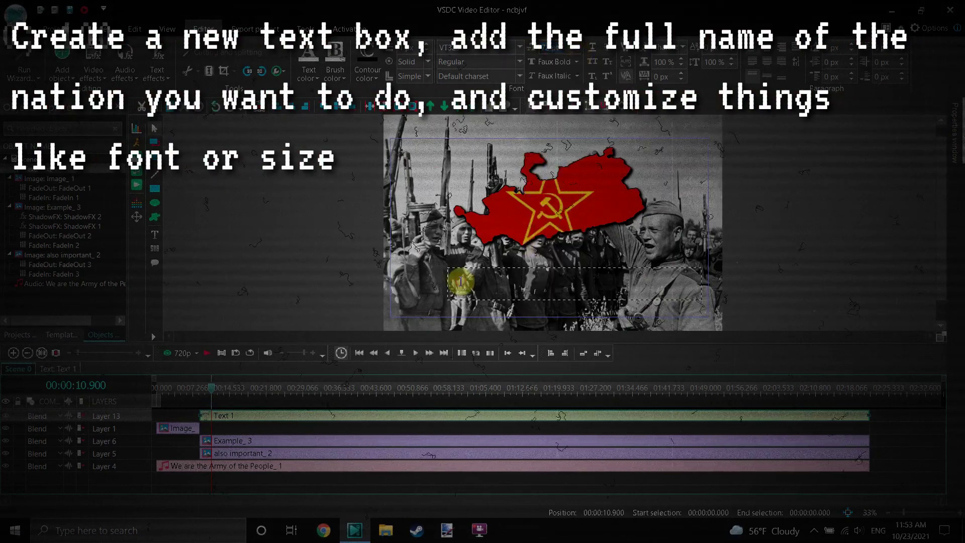
text(Wes)
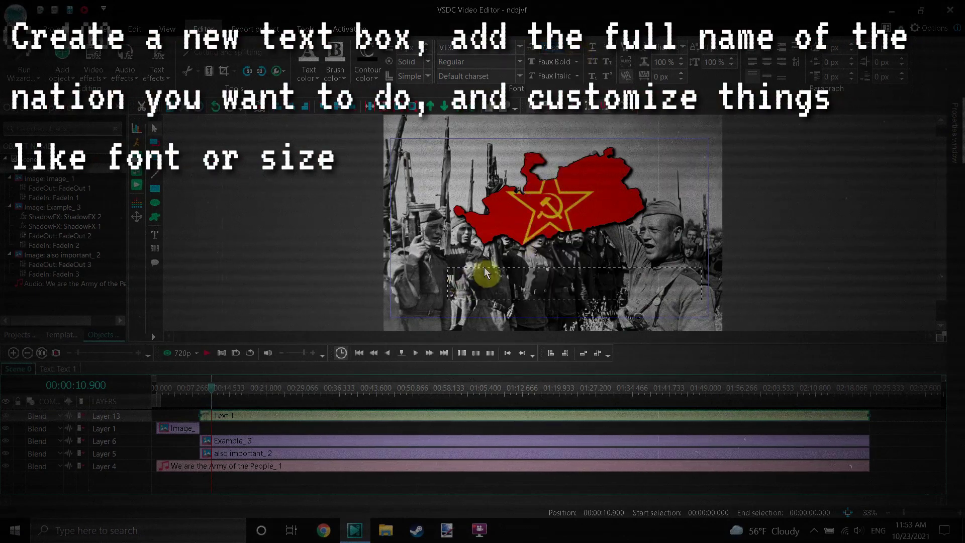
text(t)
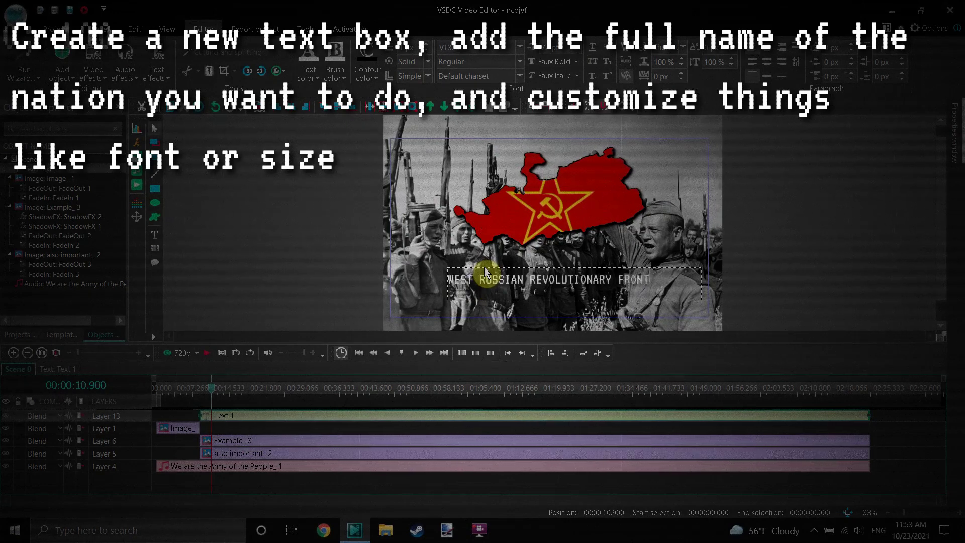
Set the title's font size to 96 pt and centre the text box directly below the map.
drag(651, 280, 394, 252)
click(577, 49)
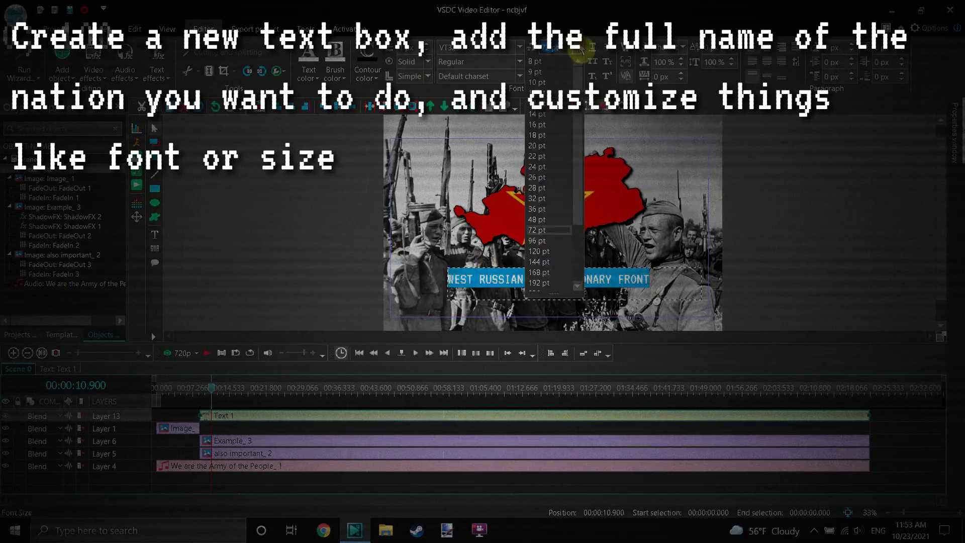
click(548, 242)
click(548, 241)
drag(655, 292, 637, 272)
click(296, 146)
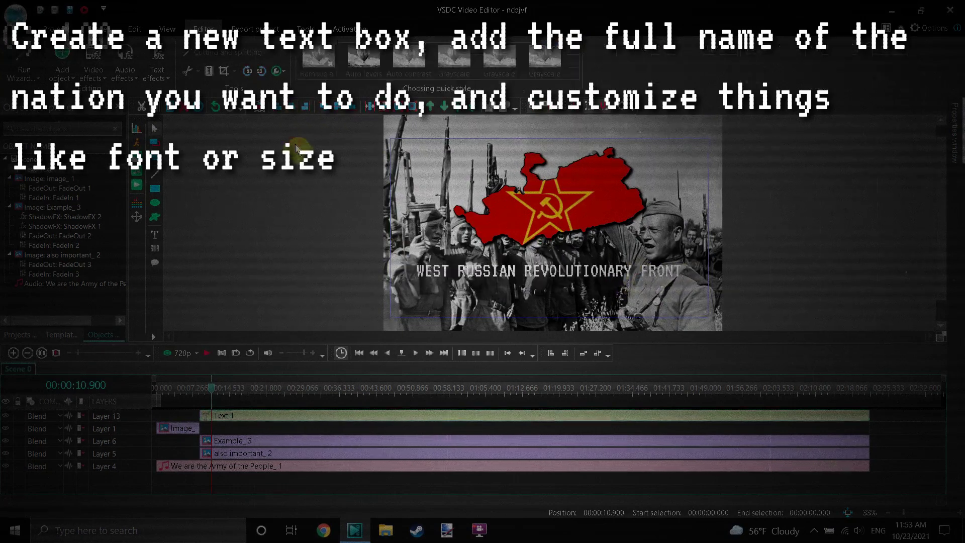
Add two Shadow effects to the title text and give it Fade In and Fade Out effects like the map's.
double_click(329, 415)
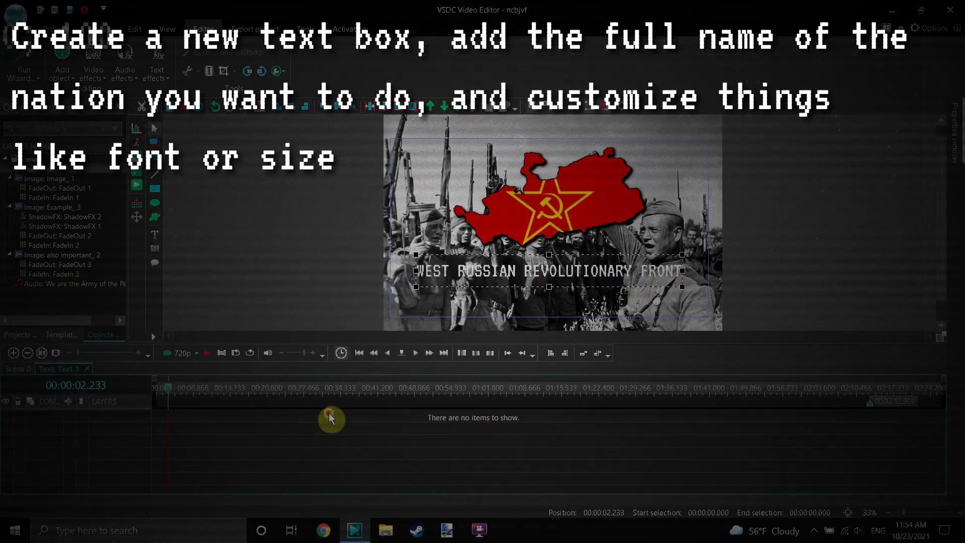
click(45, 172)
click(253, 299)
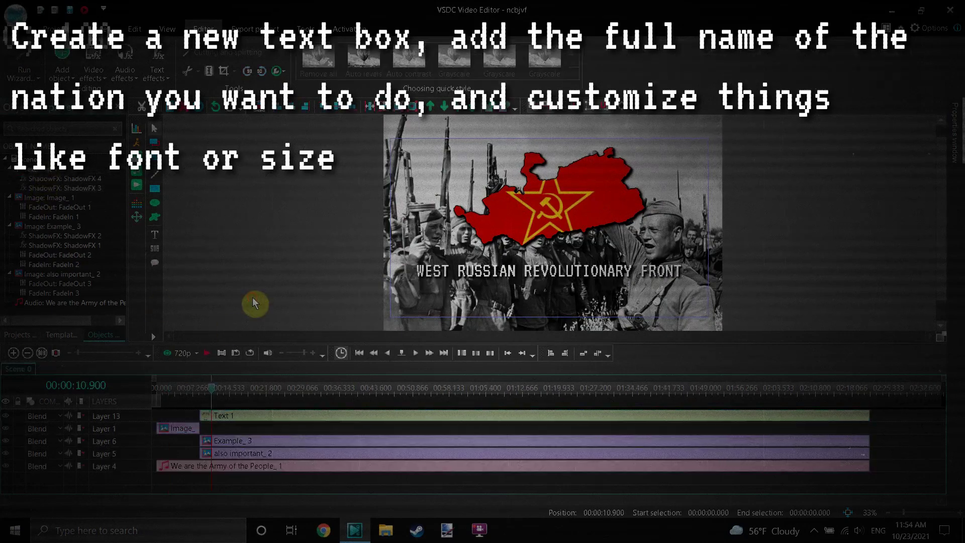
click(232, 444)
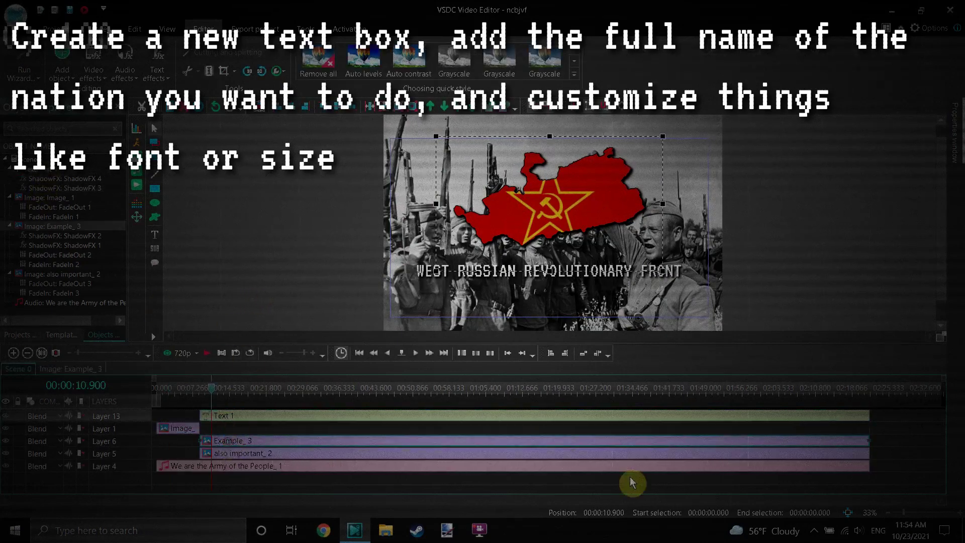
double_click(595, 446)
drag(804, 468, 153, 442)
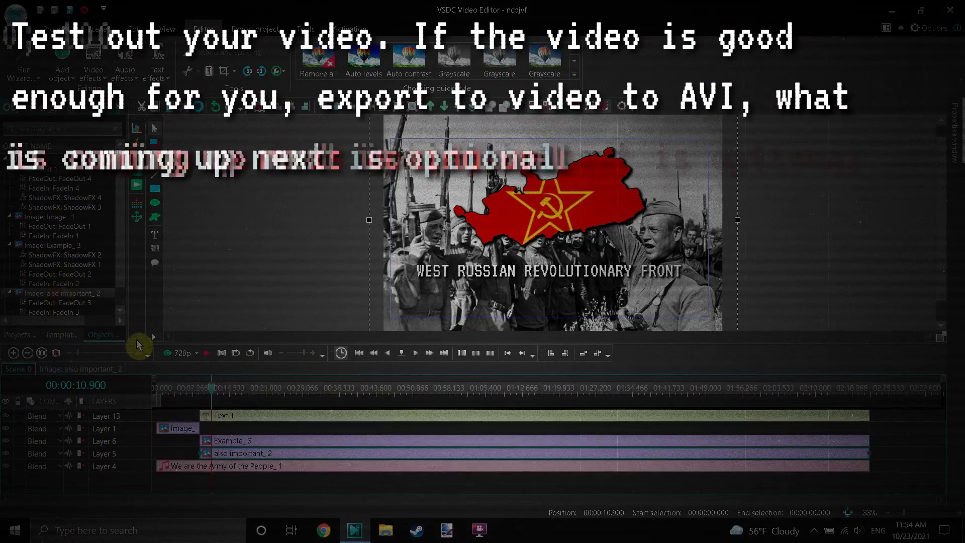
Preview the video from the beginning to check the title, map, background and fades.
drag(211, 388, 156, 389)
click(207, 353)
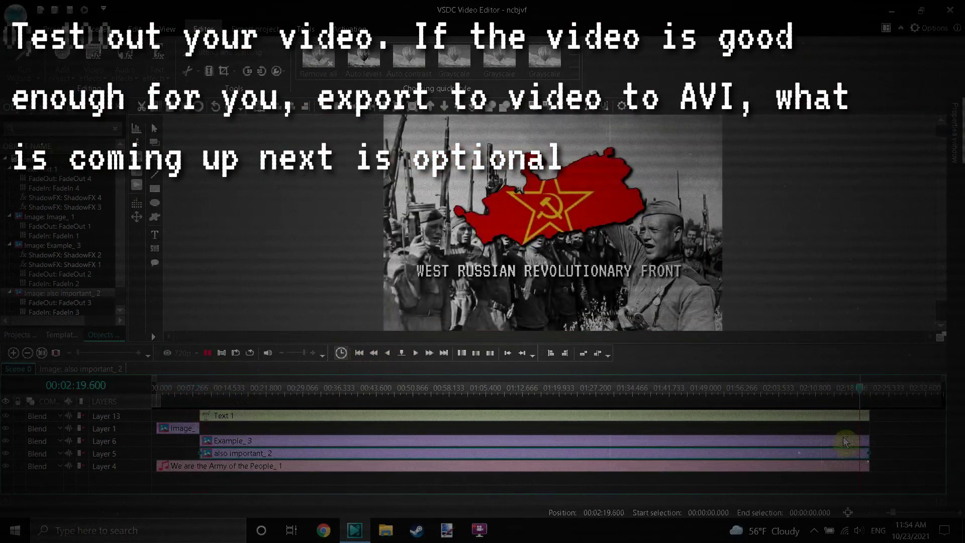
Cut the region from 02:40.716 to 02:42.792 off the end of the music track and apply the changes.
click(860, 461)
right_click(856, 471)
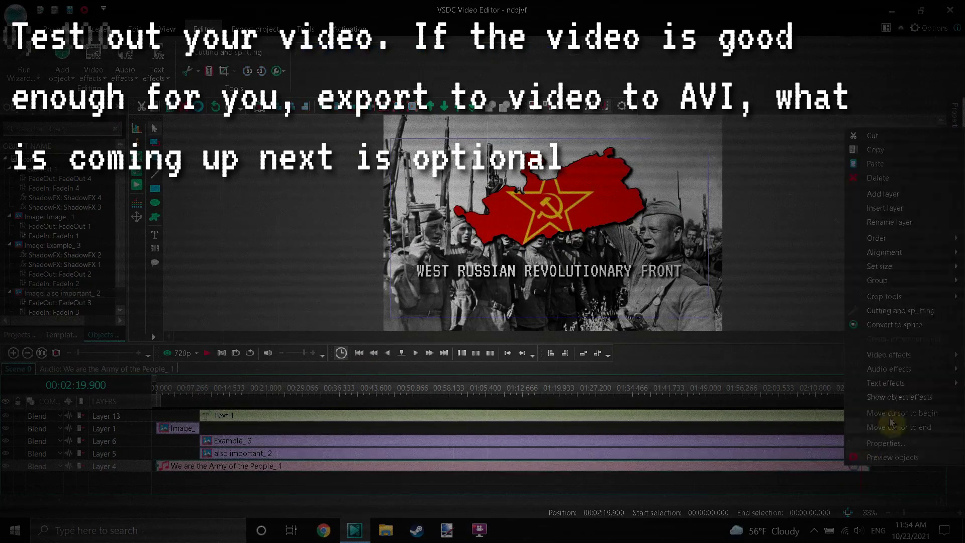
click(872, 310)
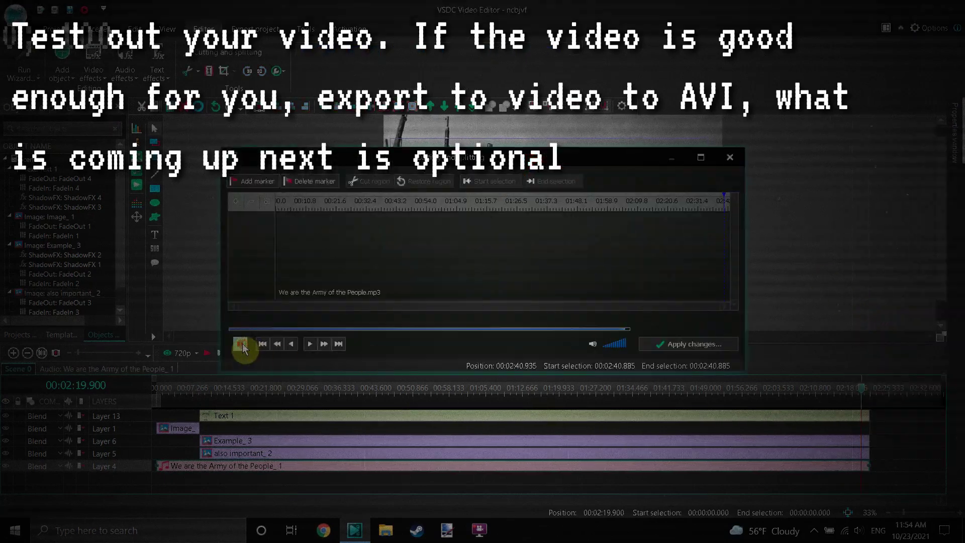
drag(722, 202, 735, 199)
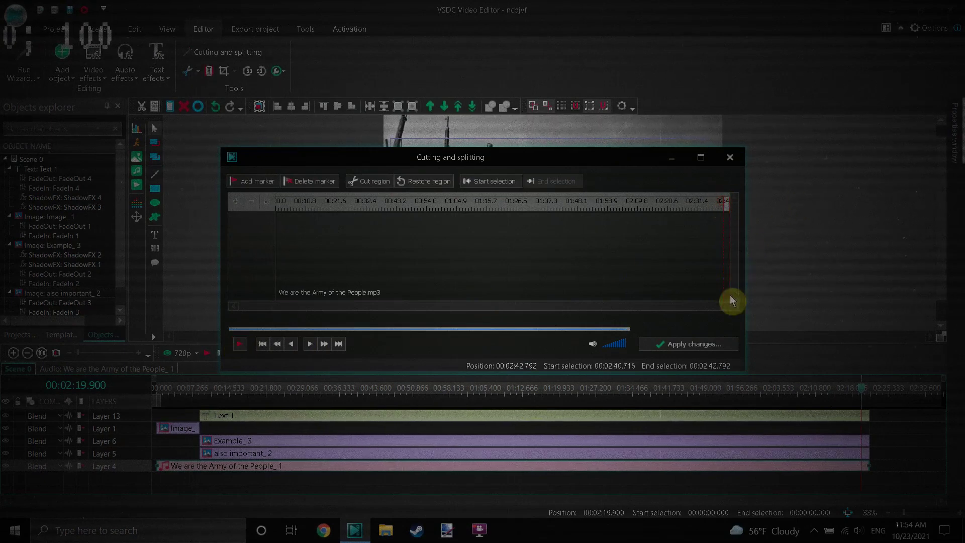
click(683, 346)
click(538, 261)
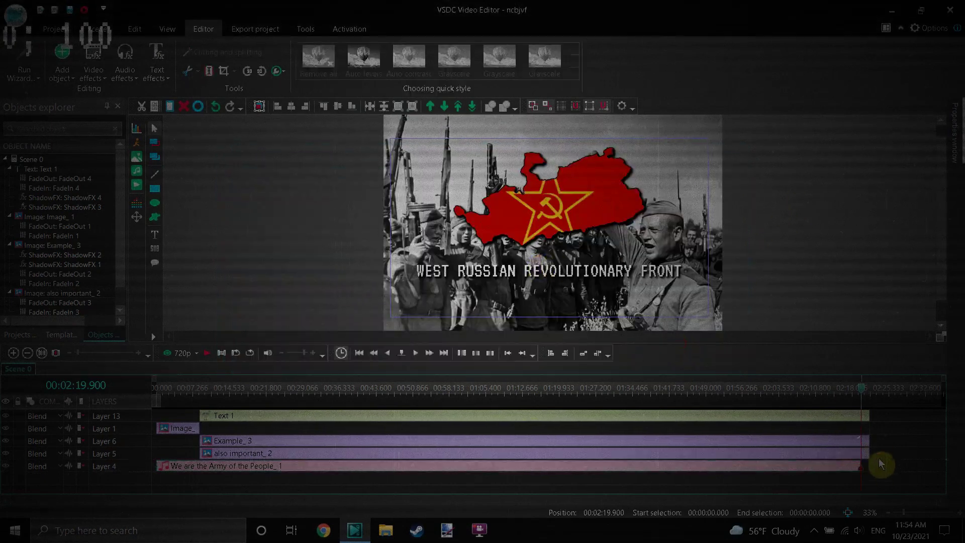
Extend the music clip's end to line up with the image and text layers, and preview the video from near the beginning.
drag(881, 463, 867, 412)
click(891, 446)
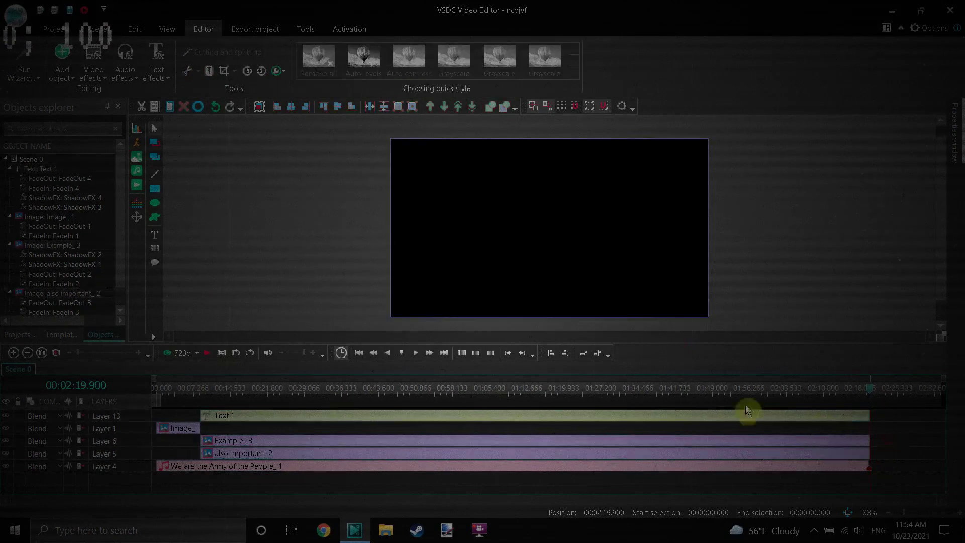
click(186, 403)
key(space)
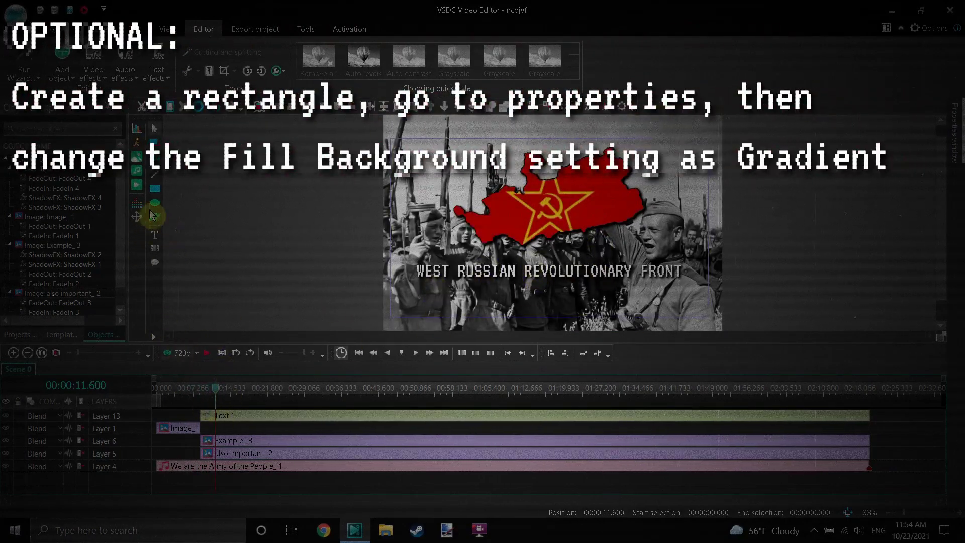
click(154, 189)
click(592, 324)
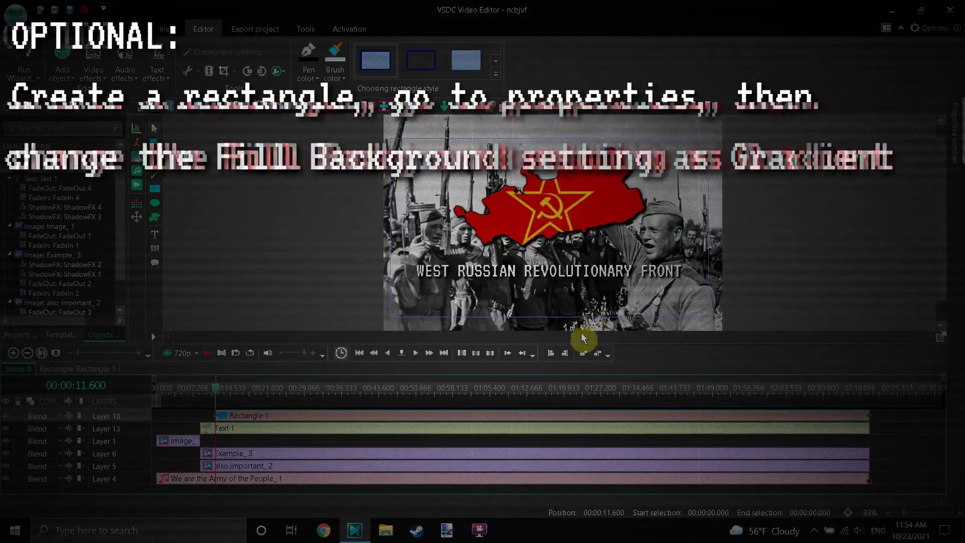
click(313, 416)
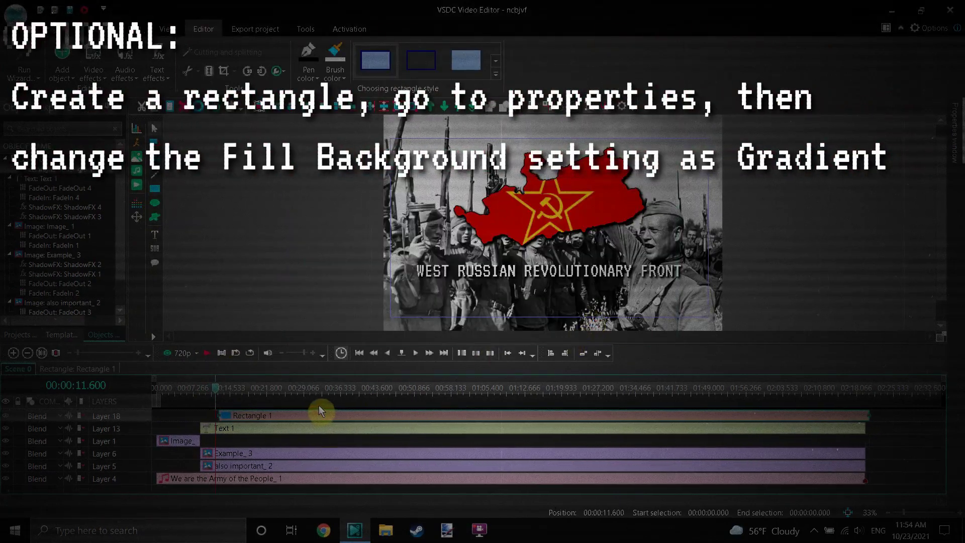
key(Delete)
Draw a rectangle covering the full 1920 × 1080 video frame and open its properties.
click(154, 188)
click(587, 324)
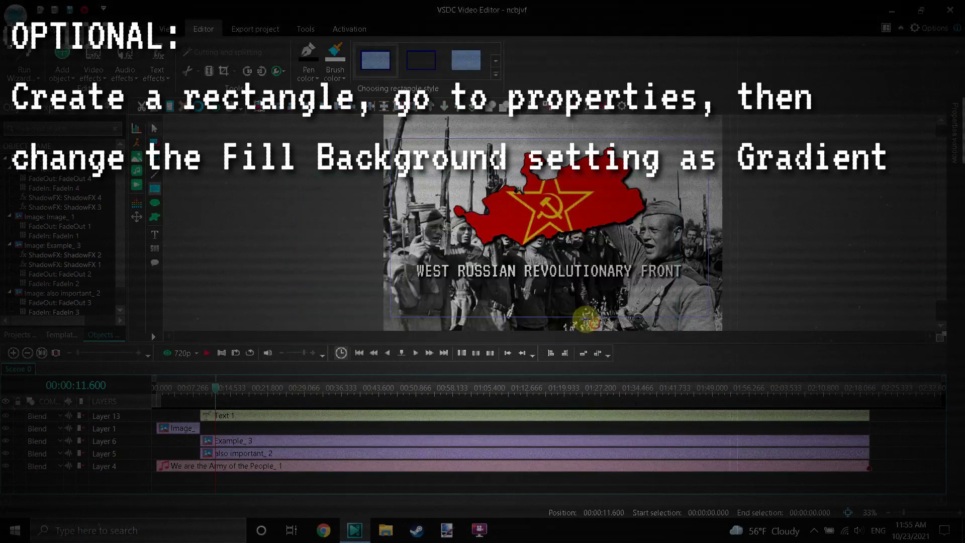
drag(390, 137, 715, 315)
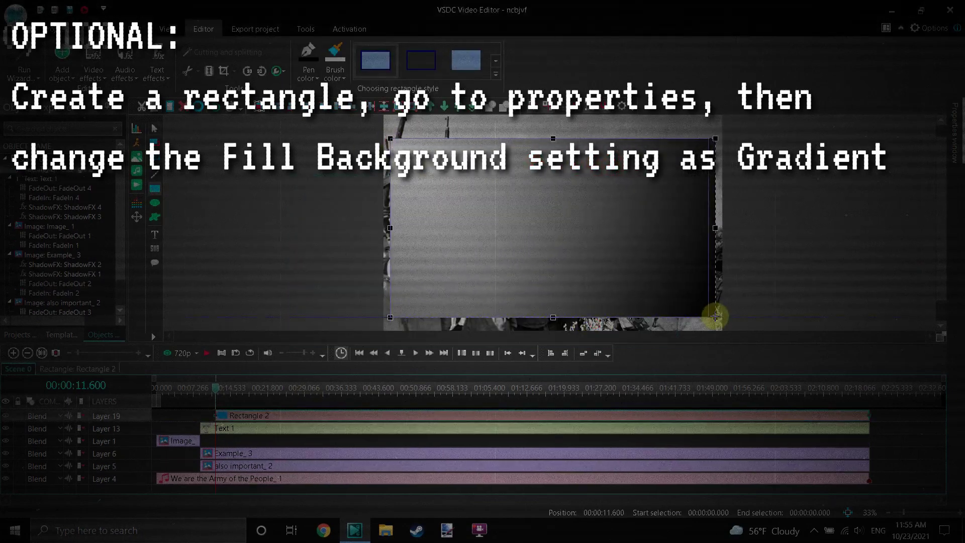
right_click(627, 287)
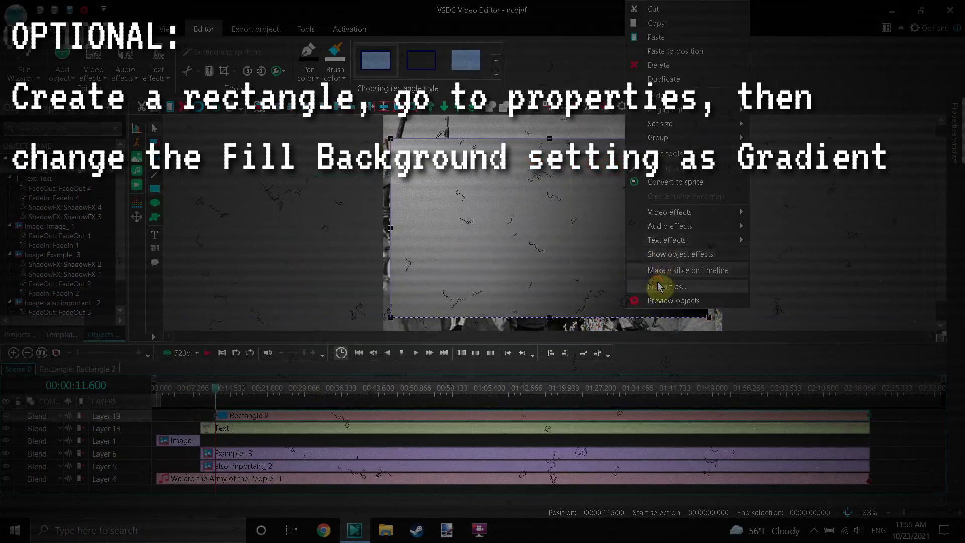
click(661, 296)
right_click(562, 290)
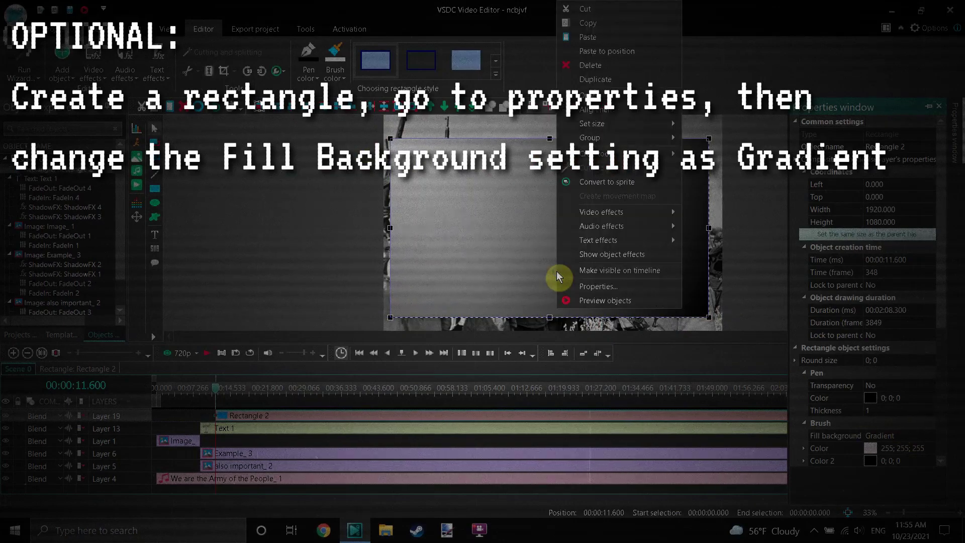
Switch the rectangle's brush fill background to Solid and back to Gradient.
click(928, 440)
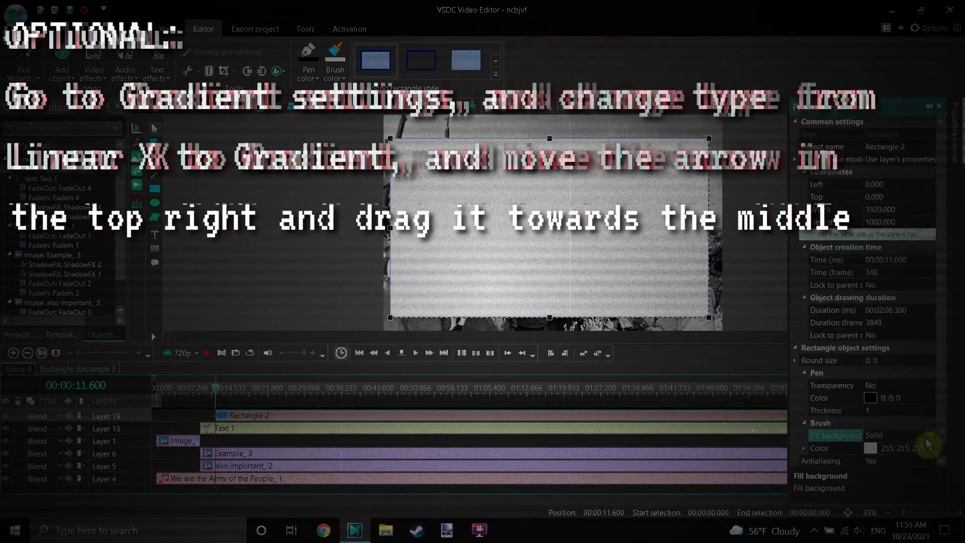
click(929, 438)
click(882, 465)
scroll(956, 312, down, 5)
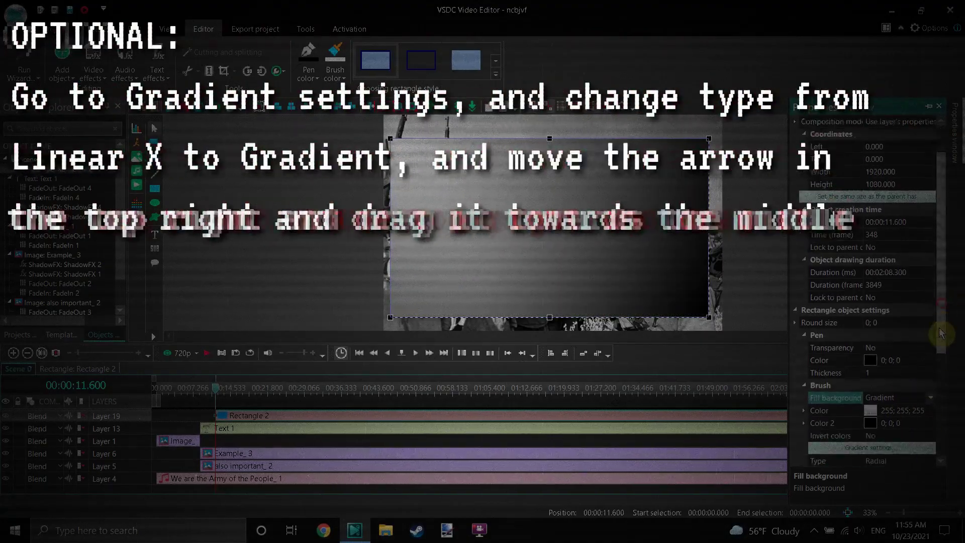
Set the rectangle's gradient type to Radial and move the gradient vector's start point from the upper-left corner to the rectangle's centre.
click(871, 372)
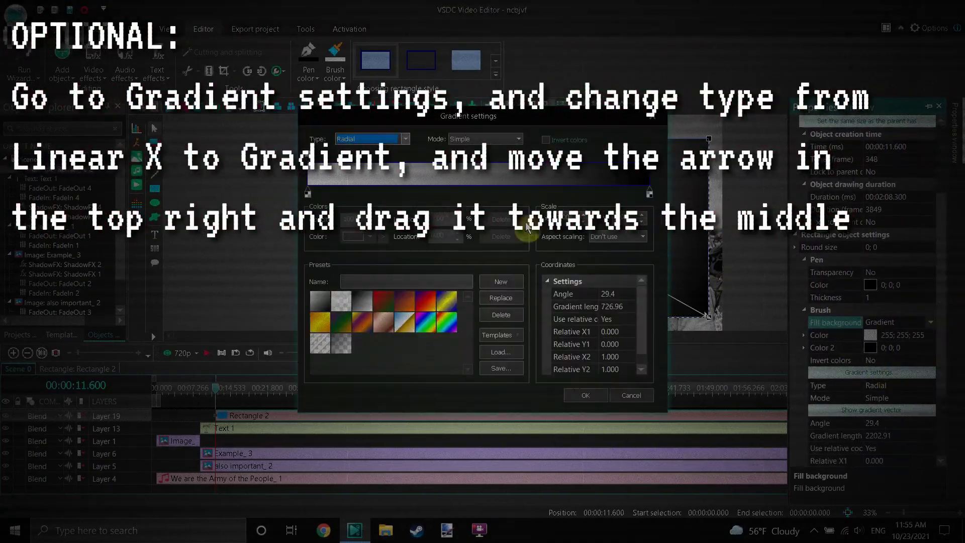
click(347, 139)
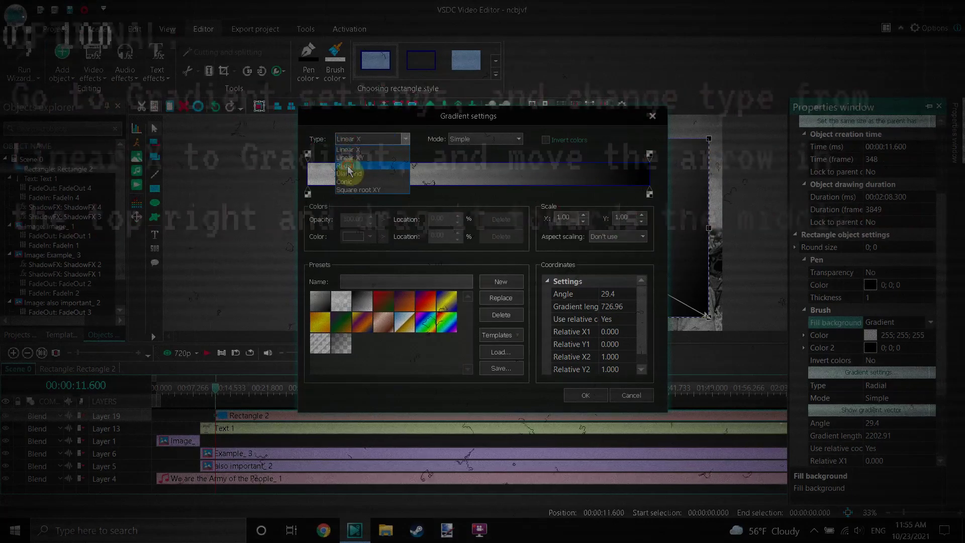
click(577, 394)
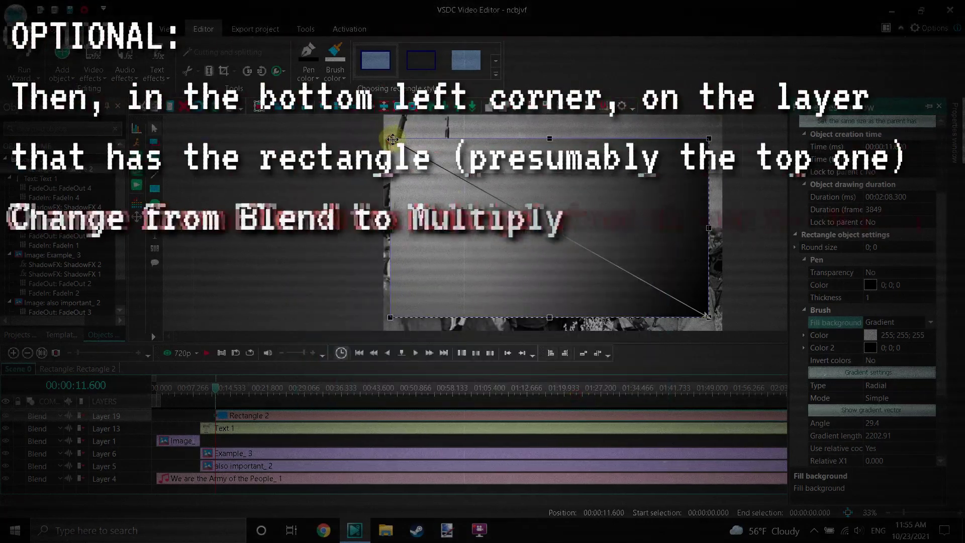
drag(393, 139, 549, 228)
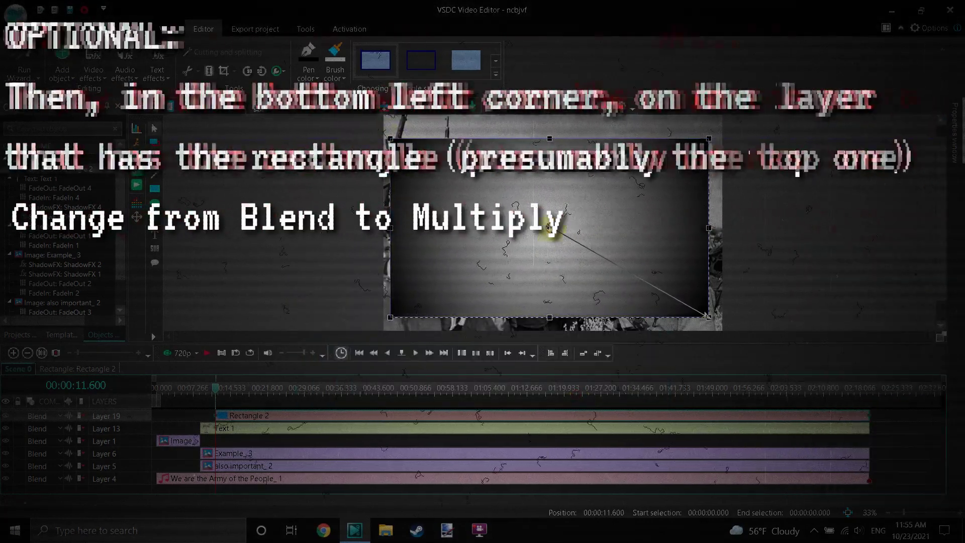
Extend the rectangle back to the start of the timeline and set its layer's composition mode to Multiply.
drag(218, 412, 160, 409)
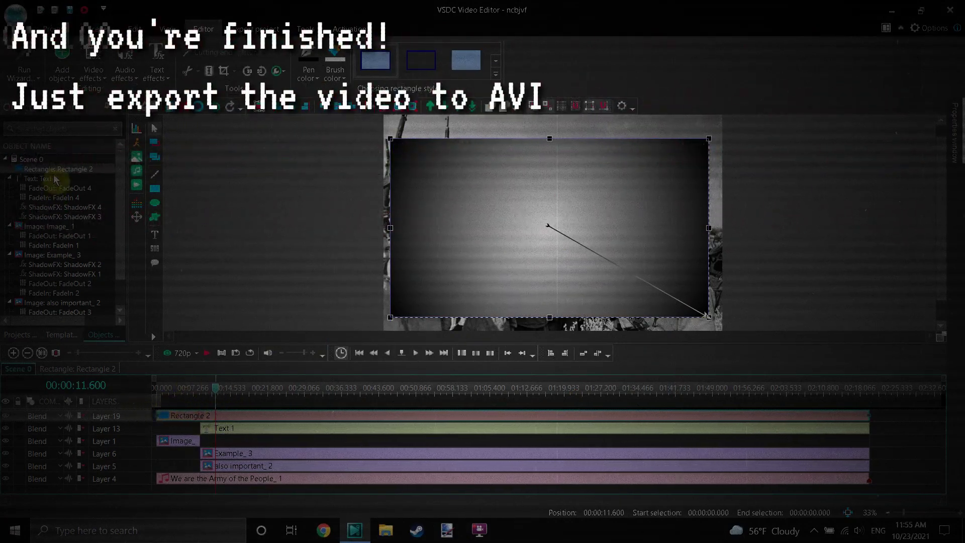
click(60, 416)
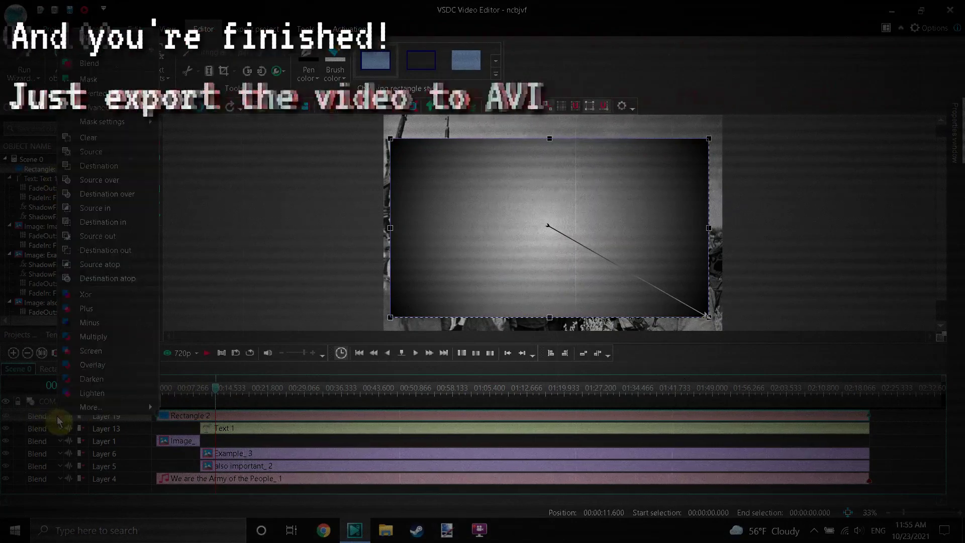
click(101, 345)
click(201, 287)
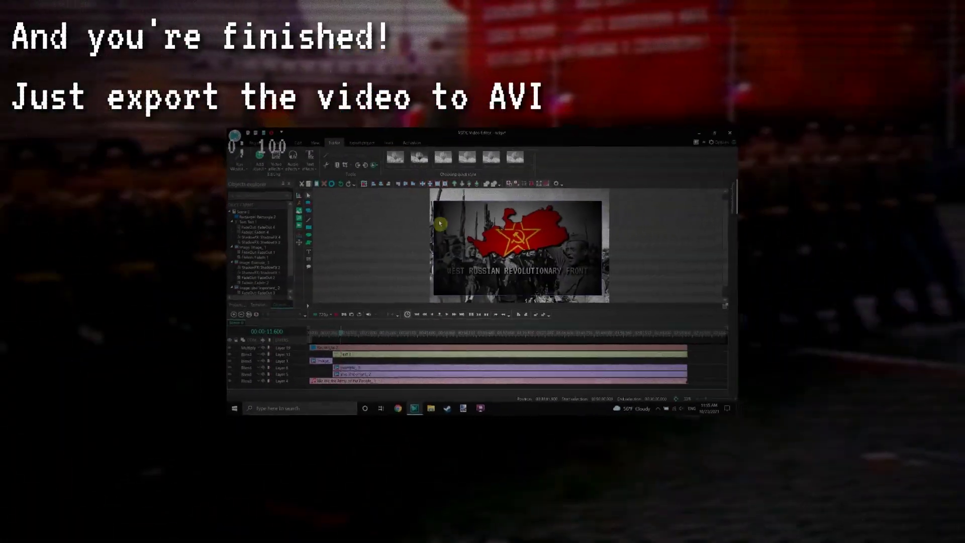